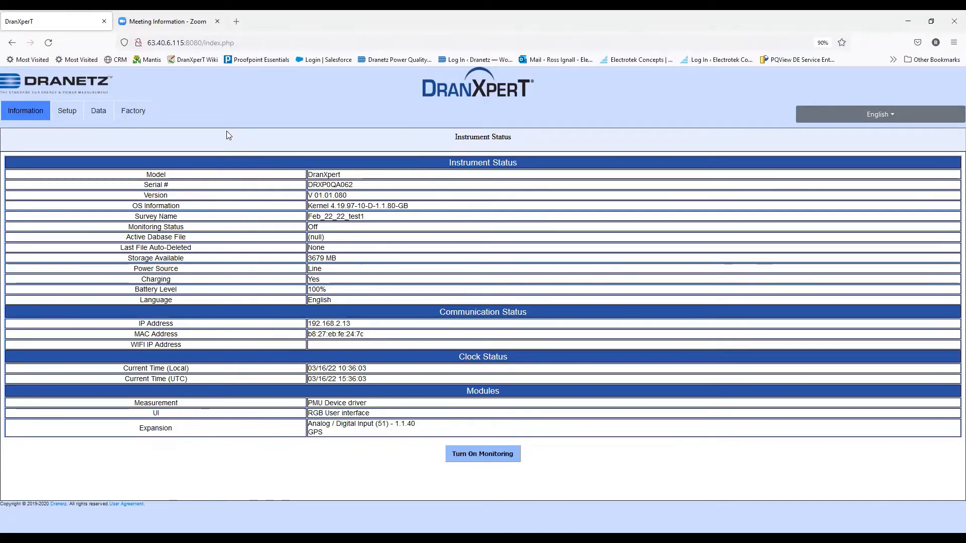
Step: Examine the instrument status details, including firmware version, survey name, monitoring status and power source
{"action": "left_click", "coordinate": [99, 111]}
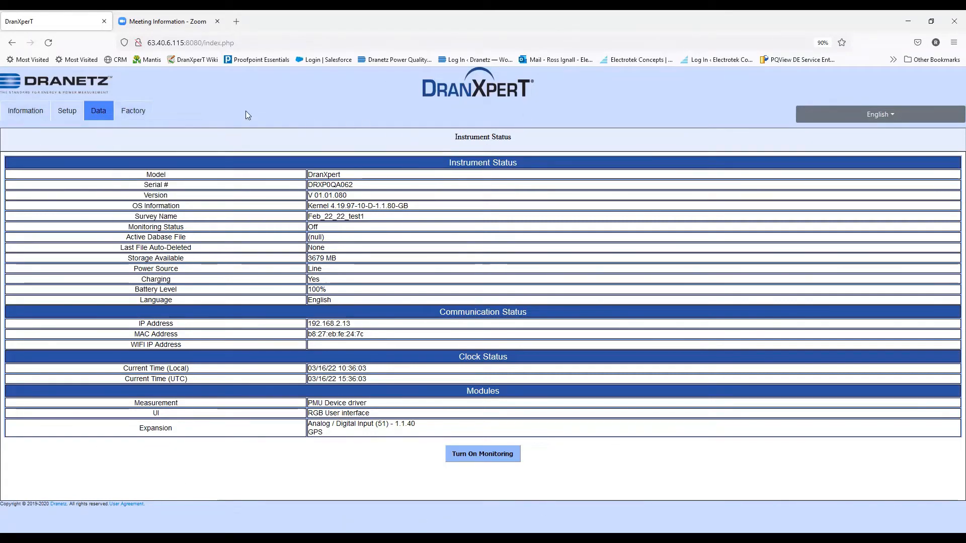
{"action": "mouse_move", "coordinate": [21, 112]}
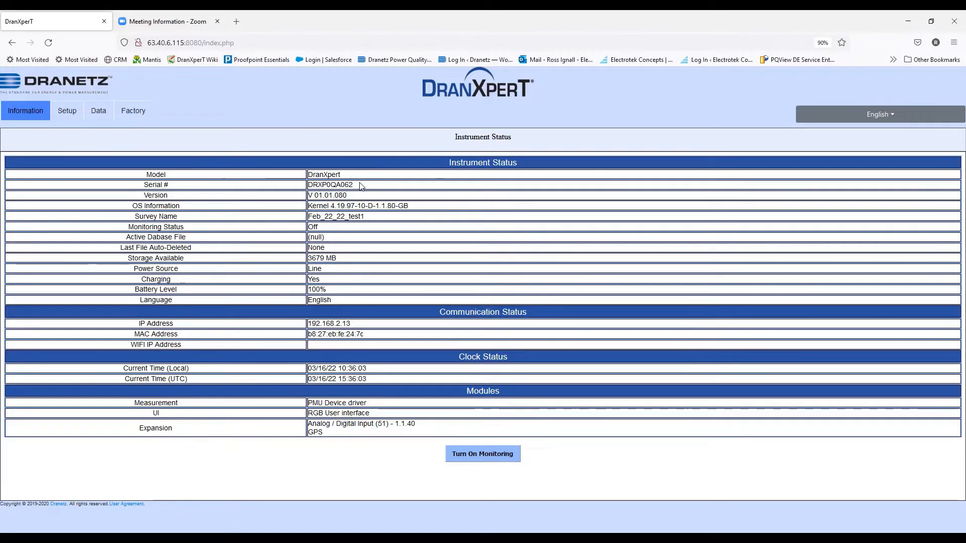
{"action": "left_click_drag", "start_coordinate": [342, 185], "coordinate": [309, 196]}
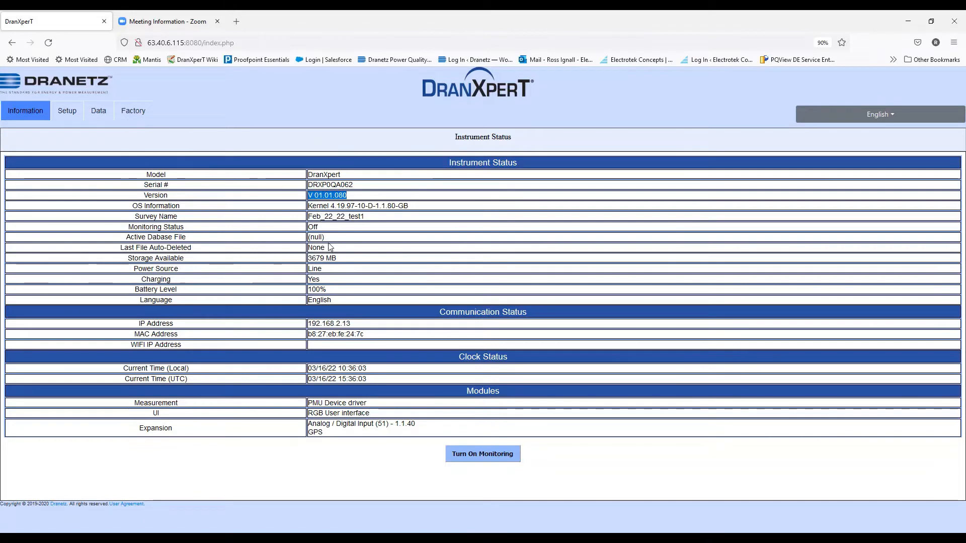
{"action": "left_click", "coordinate": [357, 225]}
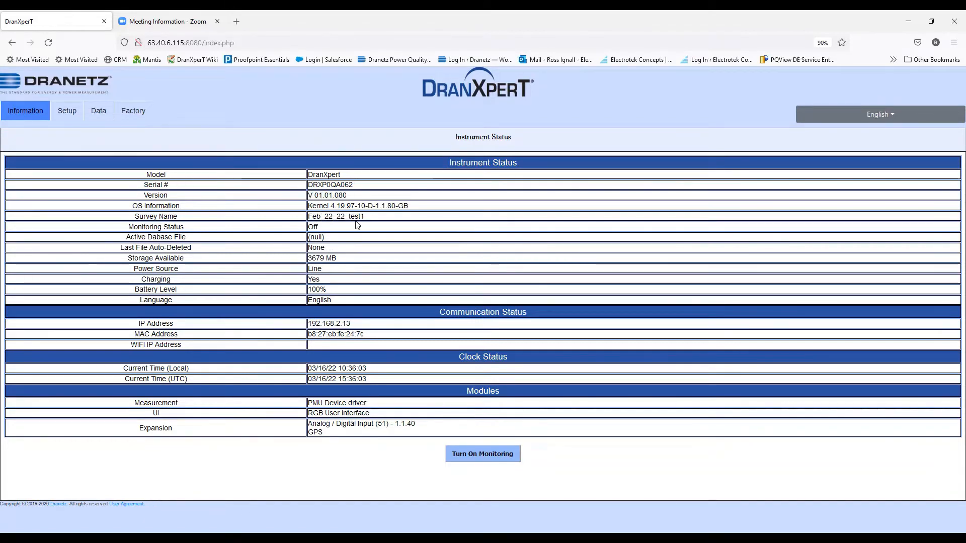
{"action": "left_click_drag", "start_coordinate": [367, 218], "coordinate": [309, 217]}
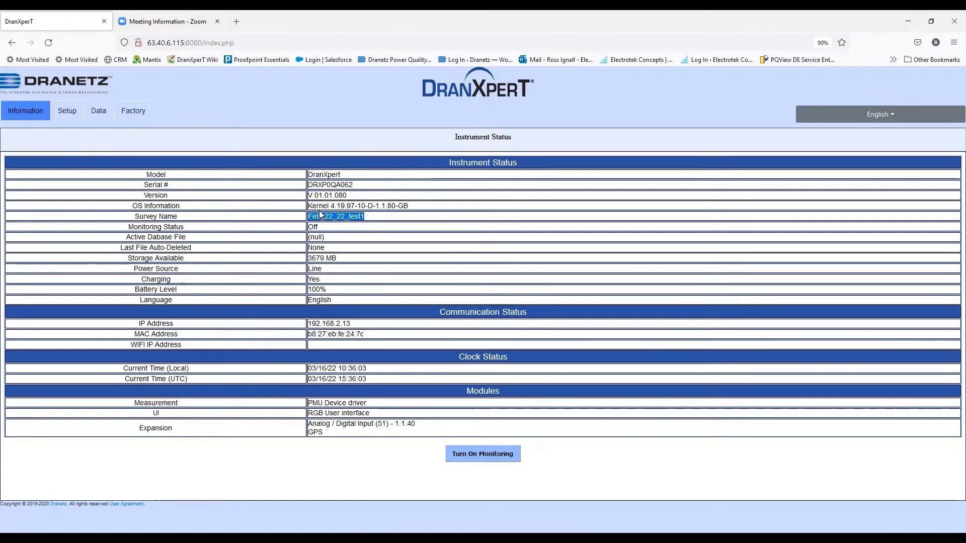
{"action": "left_click", "coordinate": [331, 232]}
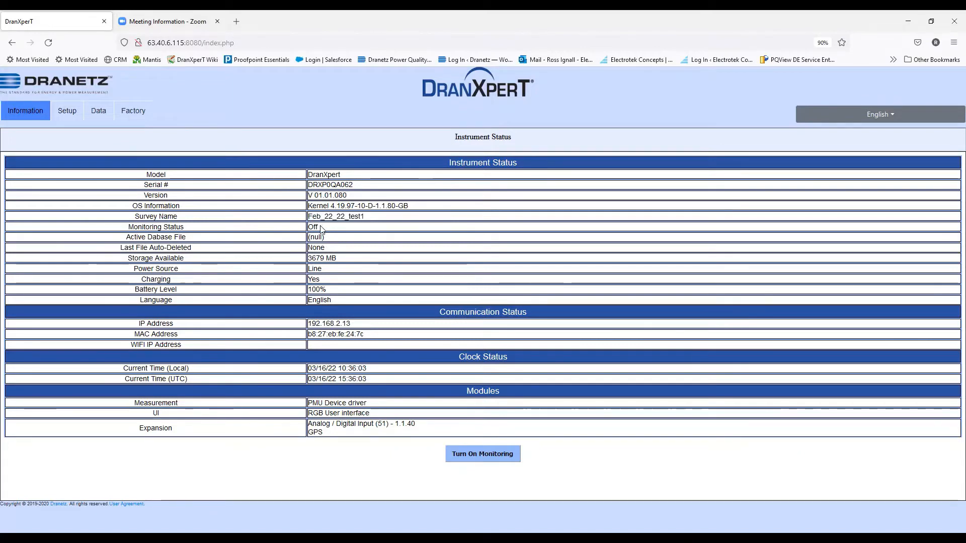
{"action": "left_click_drag", "start_coordinate": [321, 228], "coordinate": [309, 227]}
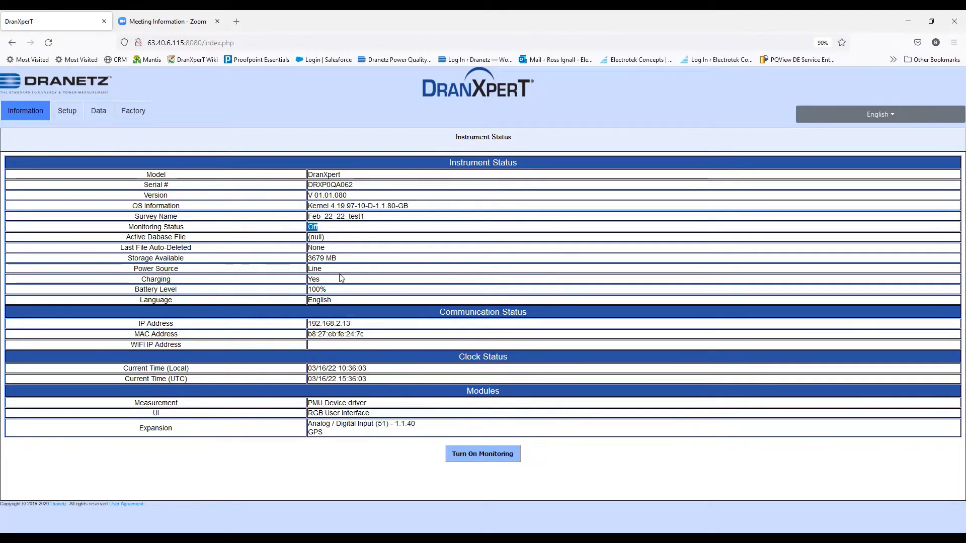
{"action": "double_click", "coordinate": [313, 270]}
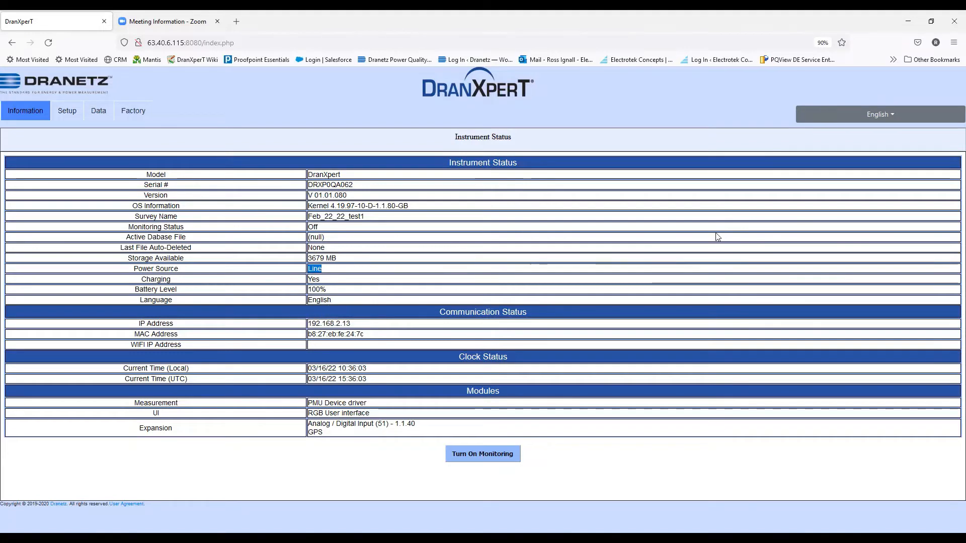
Step: Review the available interface languages without changing the selection
{"action": "left_click", "coordinate": [891, 121]}
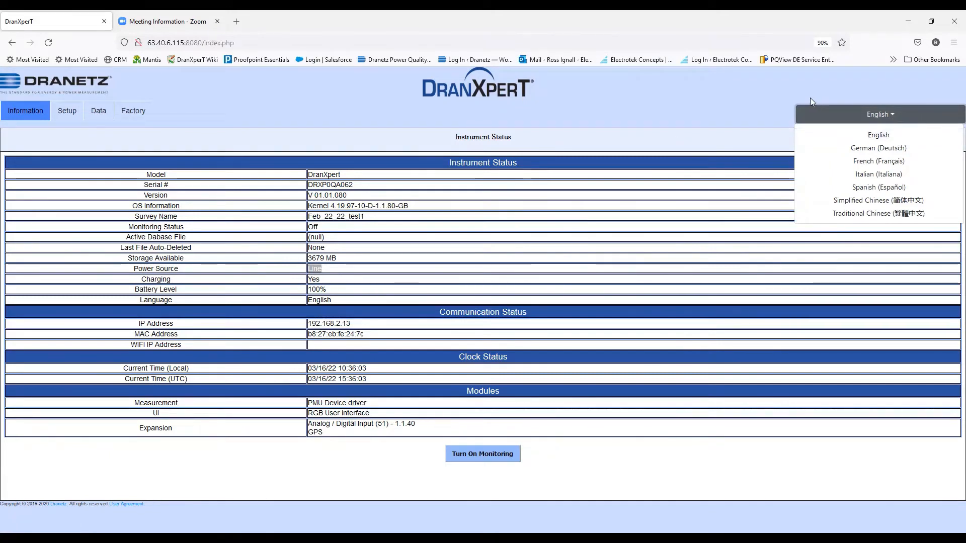
{"action": "left_click", "coordinate": [740, 101]}
{"action": "left_click", "coordinate": [818, 115]}
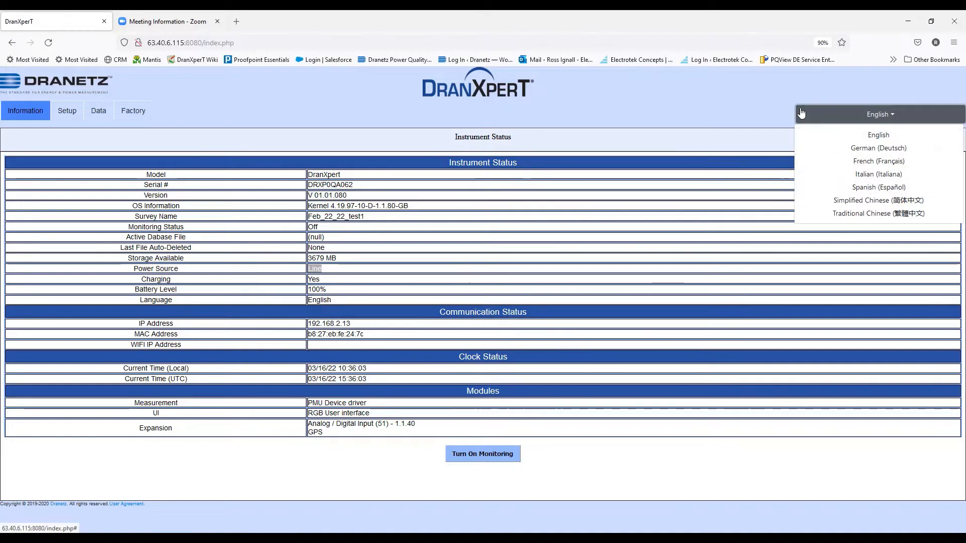
{"action": "left_click", "coordinate": [761, 103]}
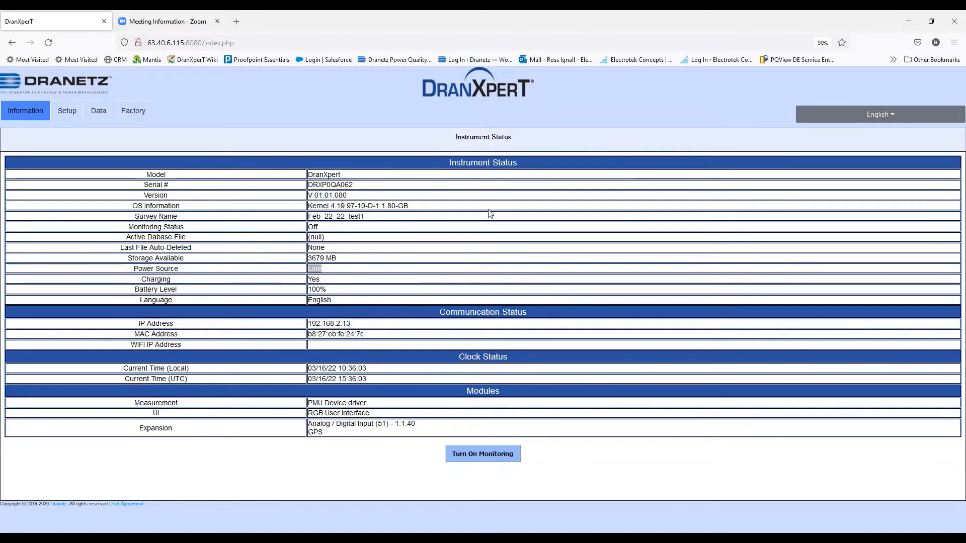
Step: Look over the available setup and data options, and open the Survey setup page
{"action": "left_click", "coordinate": [66, 110]}
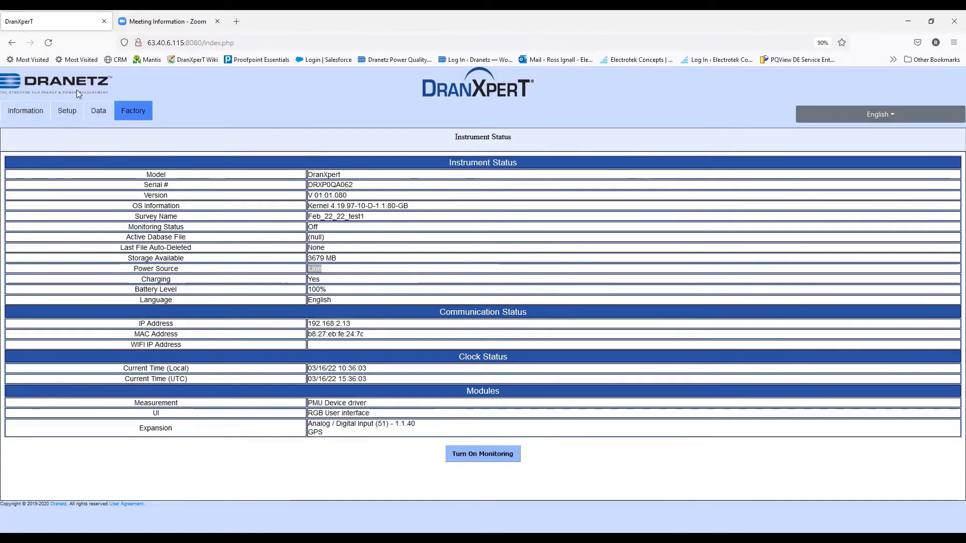
{"action": "mouse_move", "coordinate": [58, 114]}
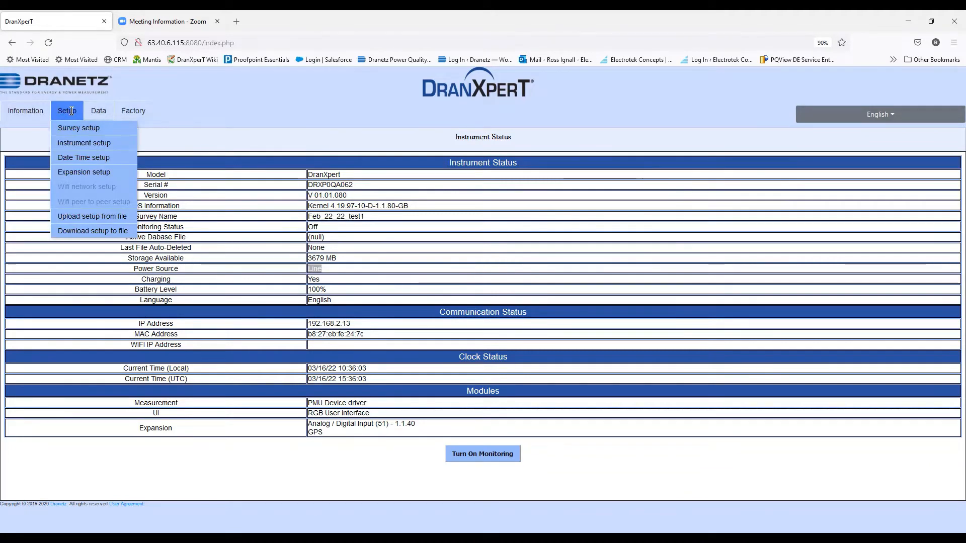
{"action": "mouse_move", "coordinate": [100, 110]}
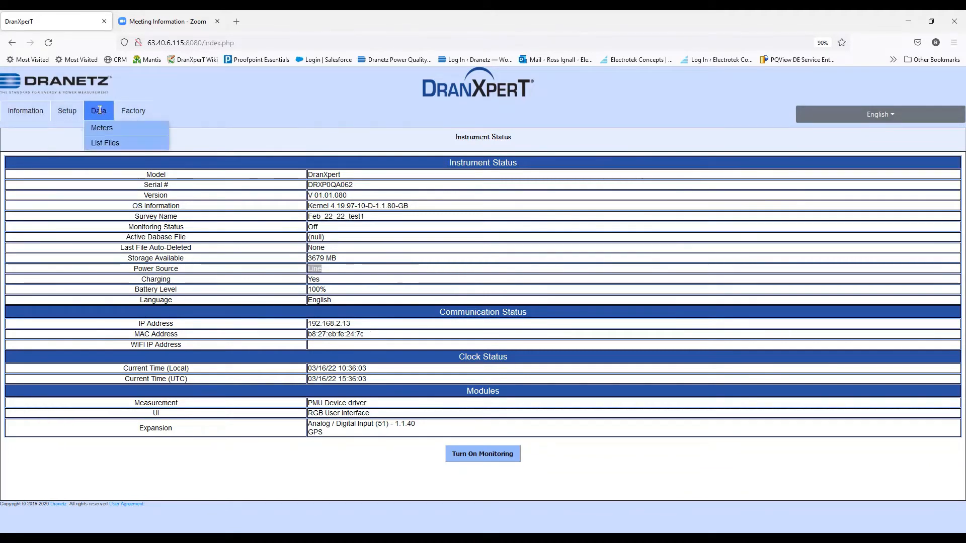
{"action": "mouse_move", "coordinate": [130, 113]}
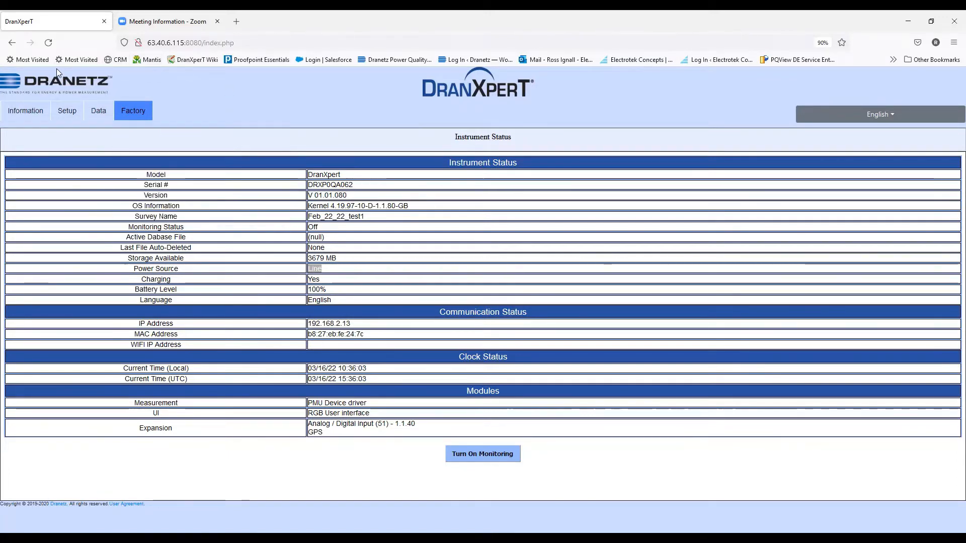
{"action": "mouse_move", "coordinate": [60, 112]}
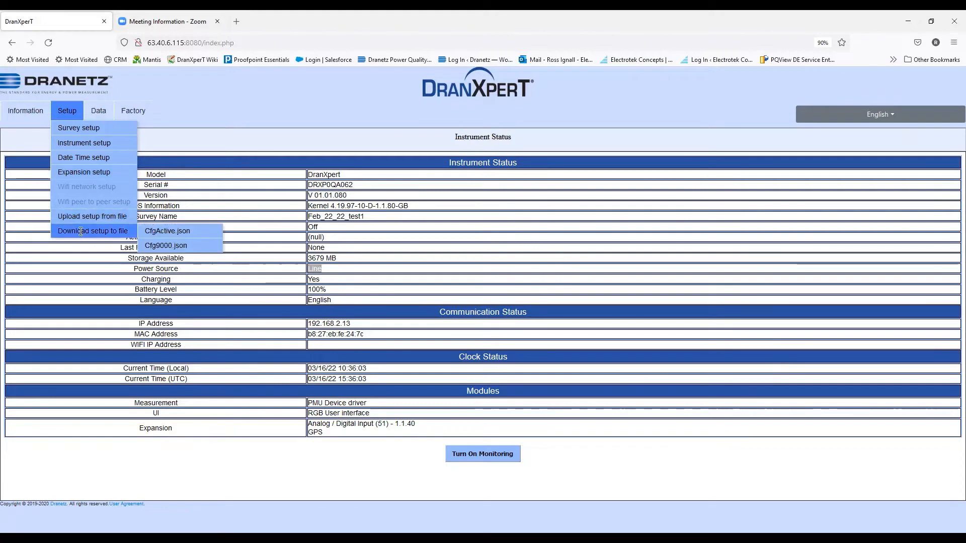
{"action": "mouse_move", "coordinate": [80, 232]}
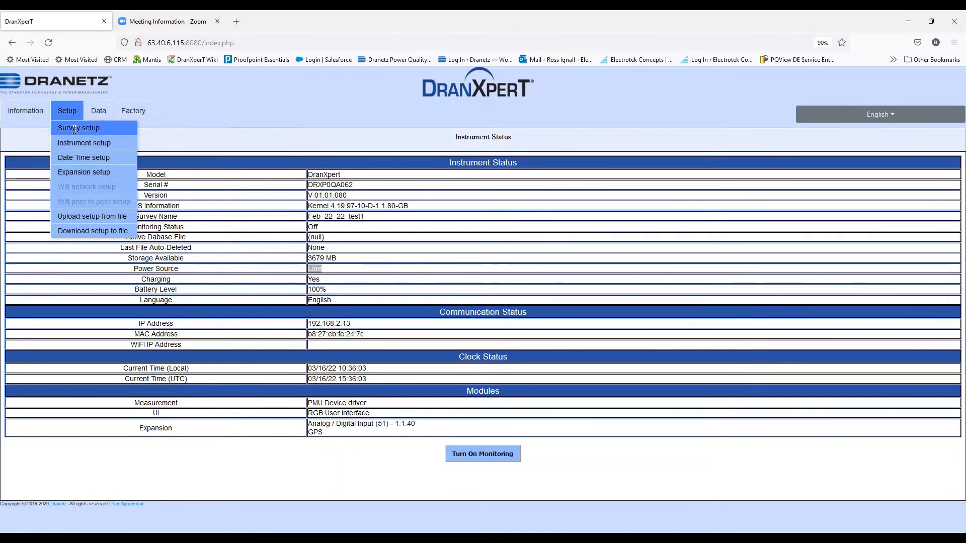
{"action": "left_click", "coordinate": [78, 134]}
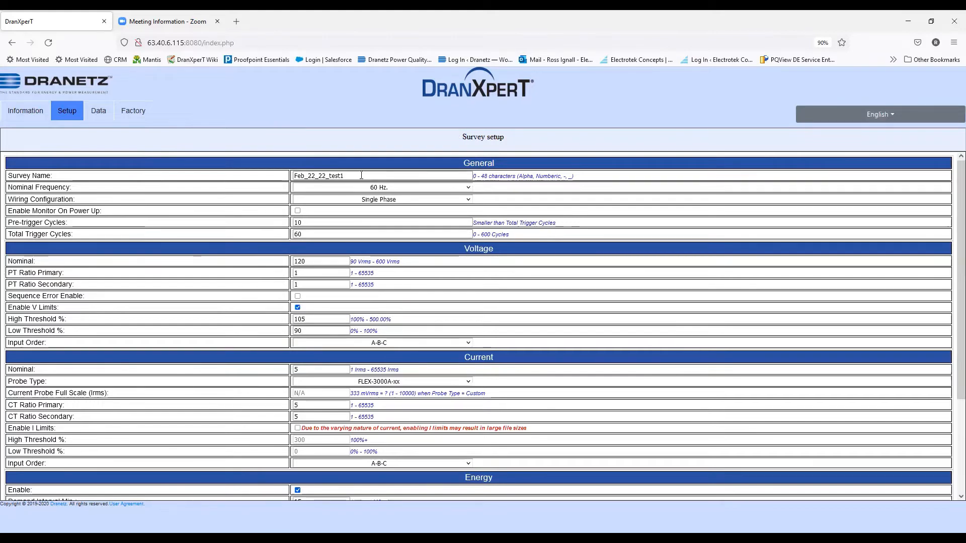
Step: Examine the survey name and the available choices for nominal frequency and wiring configuration, keeping the current settings
{"action": "left_click_drag", "start_coordinate": [362, 176], "coordinate": [290, 175]}
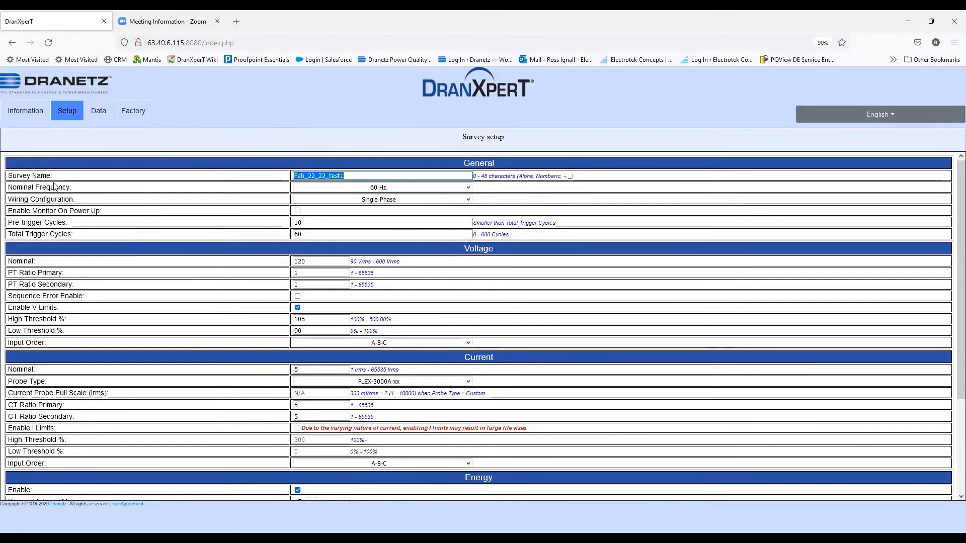
{"action": "left_click", "coordinate": [468, 187]}
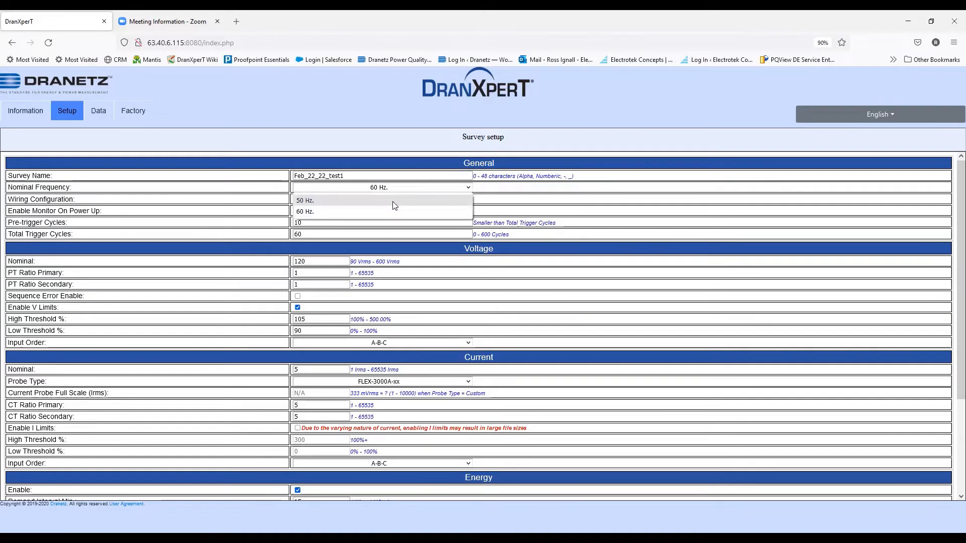
{"action": "left_click", "coordinate": [356, 147]}
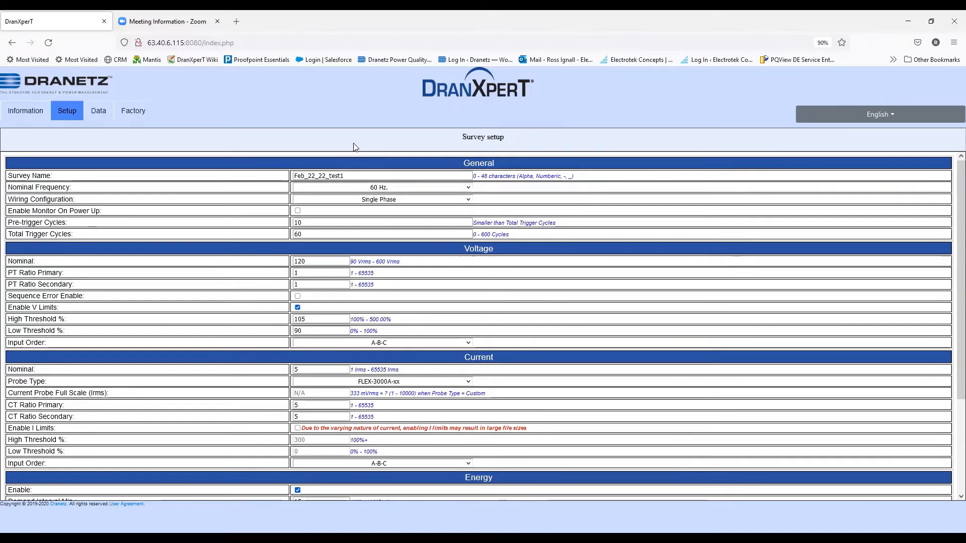
{"action": "left_click", "coordinate": [468, 200]}
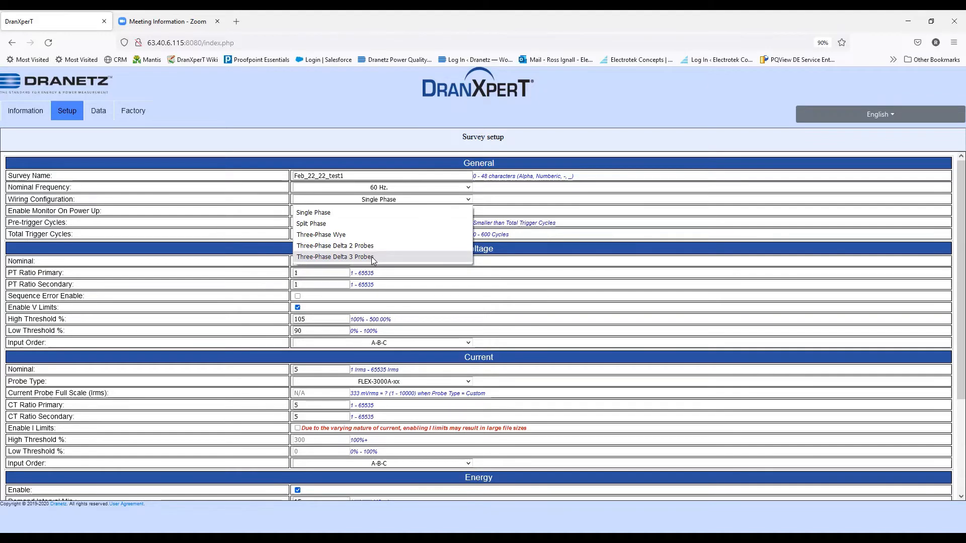
{"action": "left_click", "coordinate": [557, 224]}
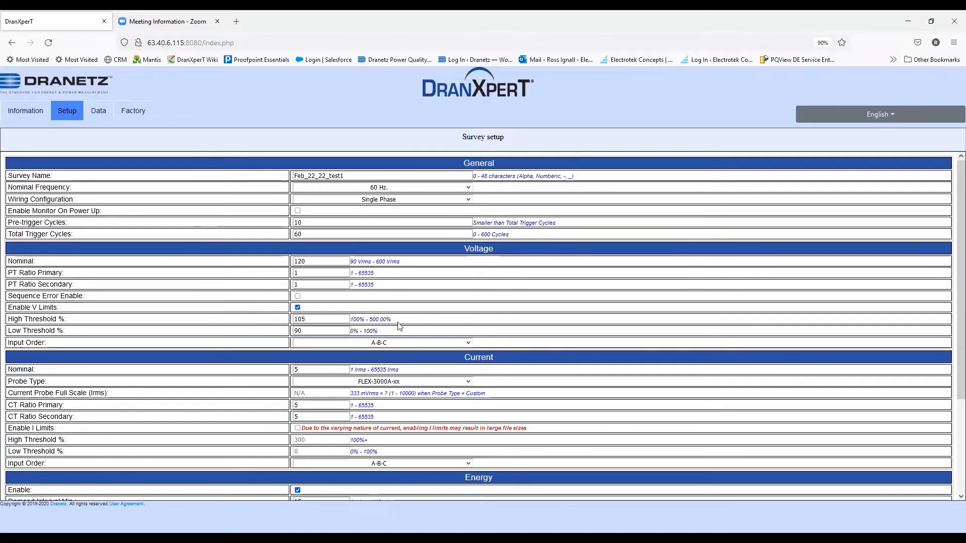
Step: Examine the total trigger cycles setting with its allowed range, and look over the remaining survey sections through Journal / Snapshot
{"action": "left_click", "coordinate": [311, 235]}
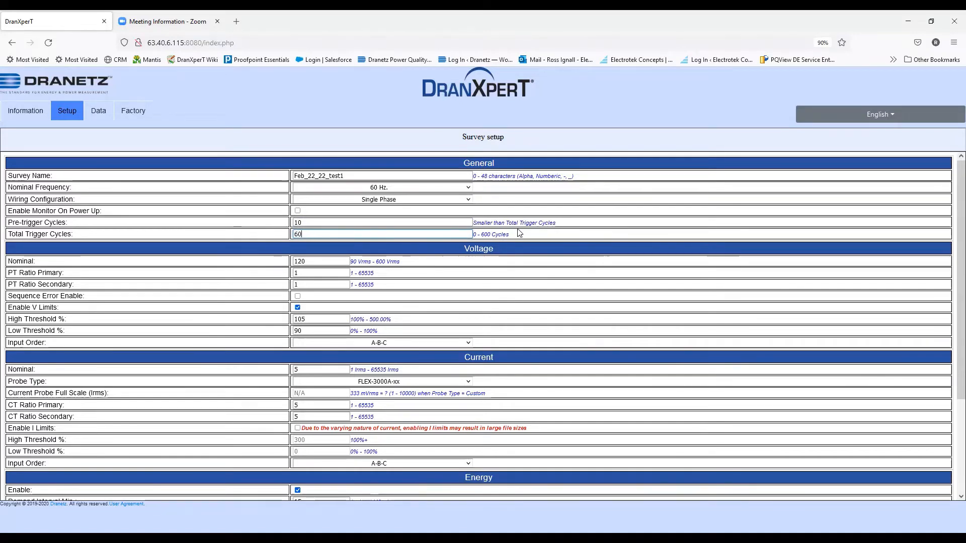
{"action": "mouse_move", "coordinate": [475, 223]}
{"action": "left_mouse_down"}
{"action": "mouse_move", "coordinate": [556, 235]}
{"action": "mouse_move", "coordinate": [475, 235]}
{"action": "left_mouse_up"}
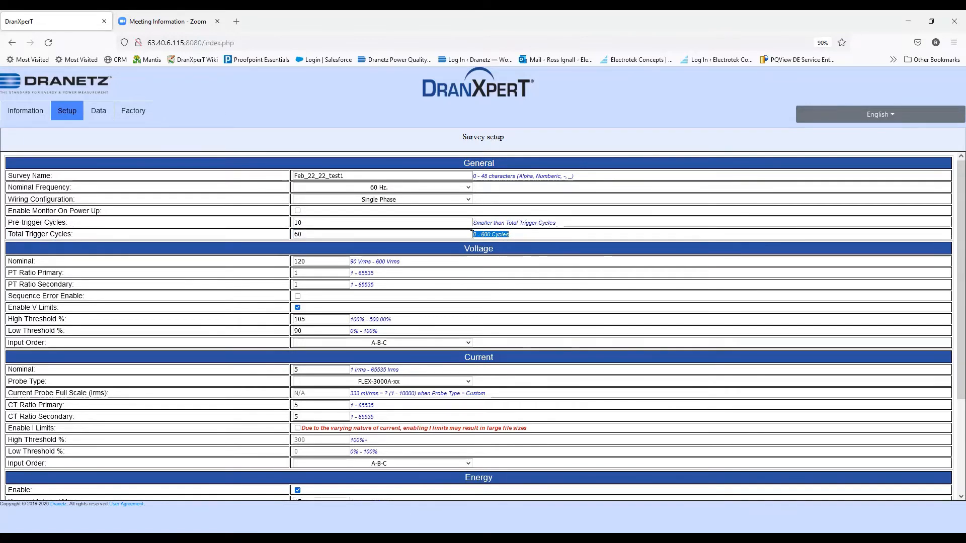
{"action": "left_click", "coordinate": [381, 234]}
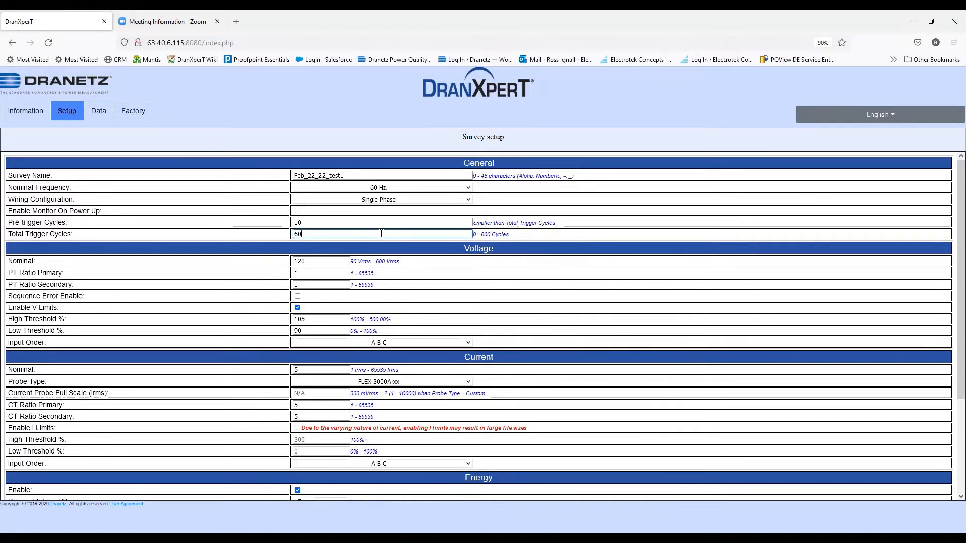
{"action": "scroll", "coordinate": [426, 247], "scroll_direction": "down", "scroll_amount": 5}
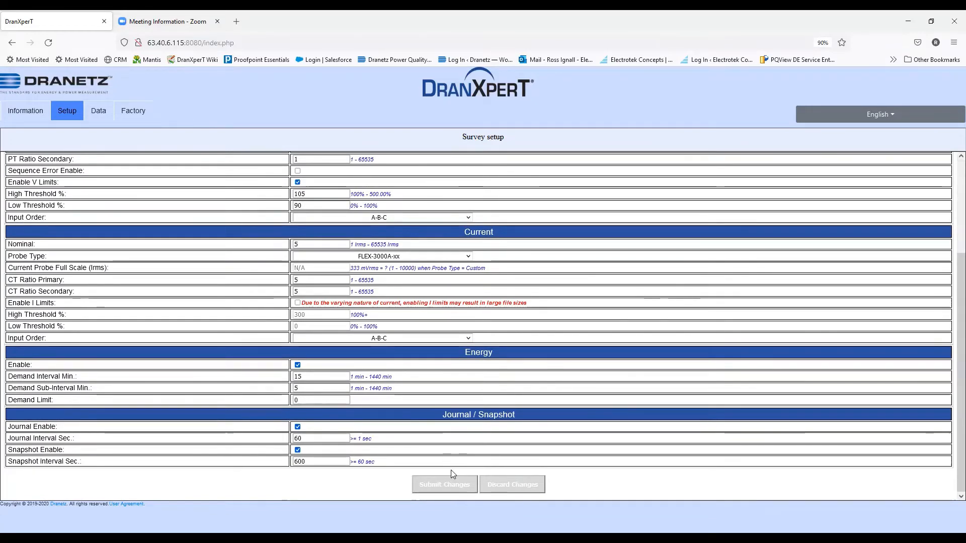
{"action": "scroll", "coordinate": [588, 317], "scroll_direction": "up", "scroll_amount": 3}
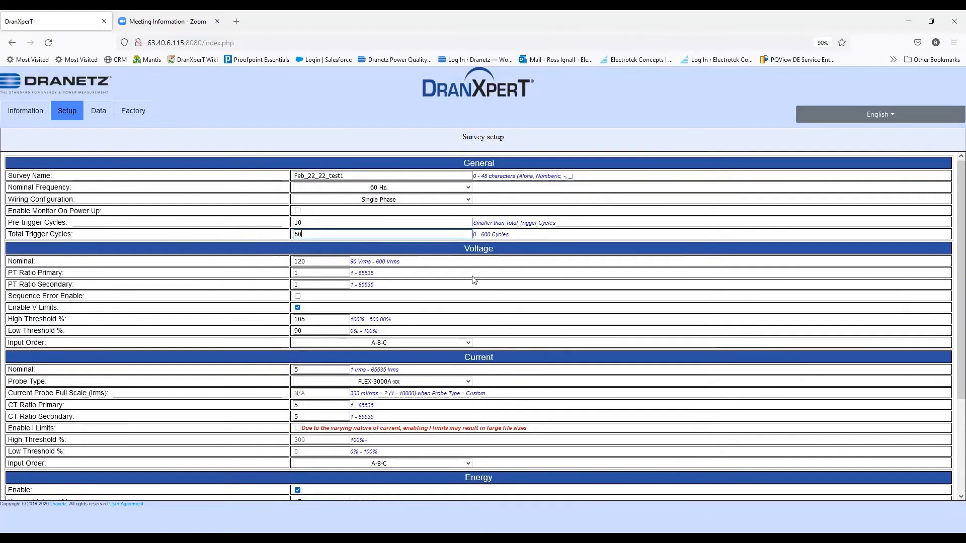
{"action": "scroll", "coordinate": [559, 304], "scroll_direction": "up", "scroll_amount": 1}
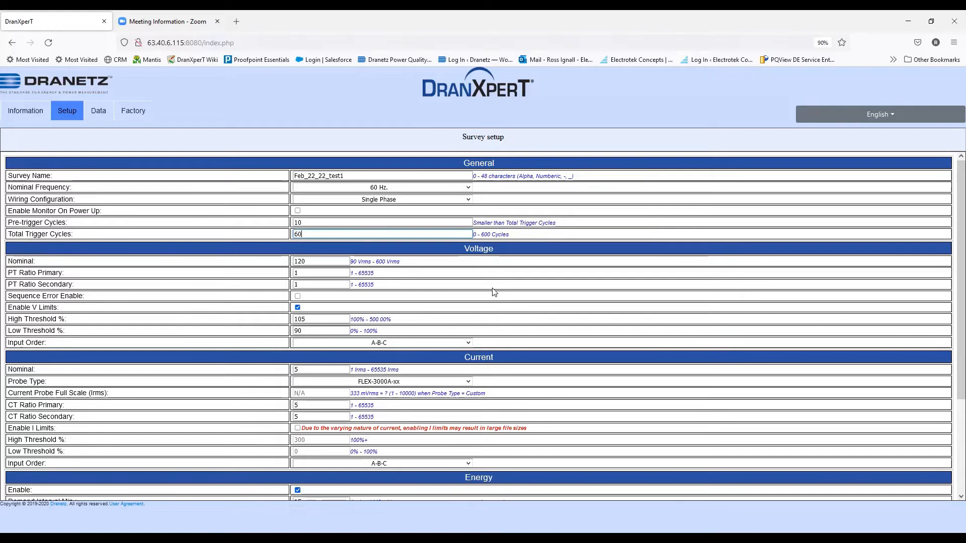
Step: Examine the nominal voltage and the high and low voltage threshold percentages in the survey's Voltage section
{"action": "scroll", "coordinate": [494, 297], "scroll_direction": "down", "scroll_amount": 2}
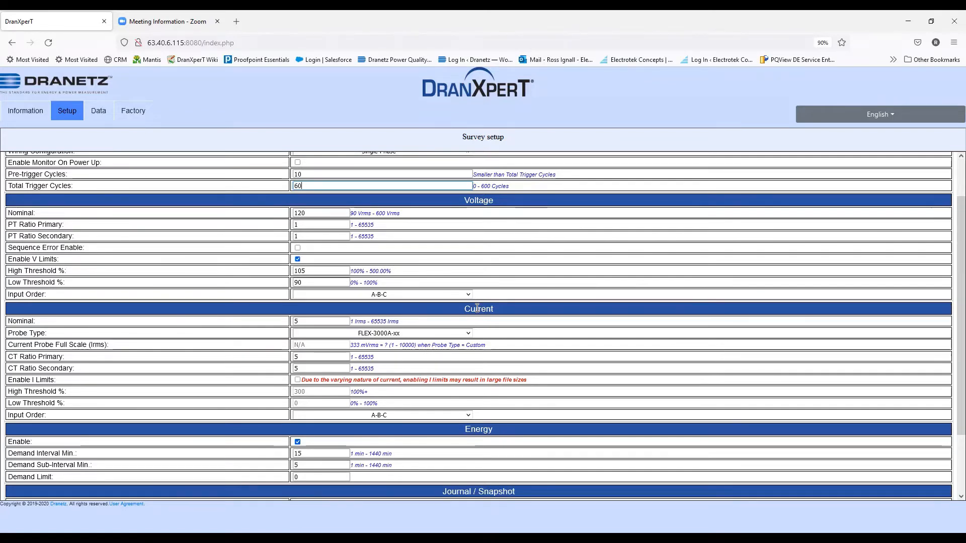
{"action": "left_click", "coordinate": [317, 213]}
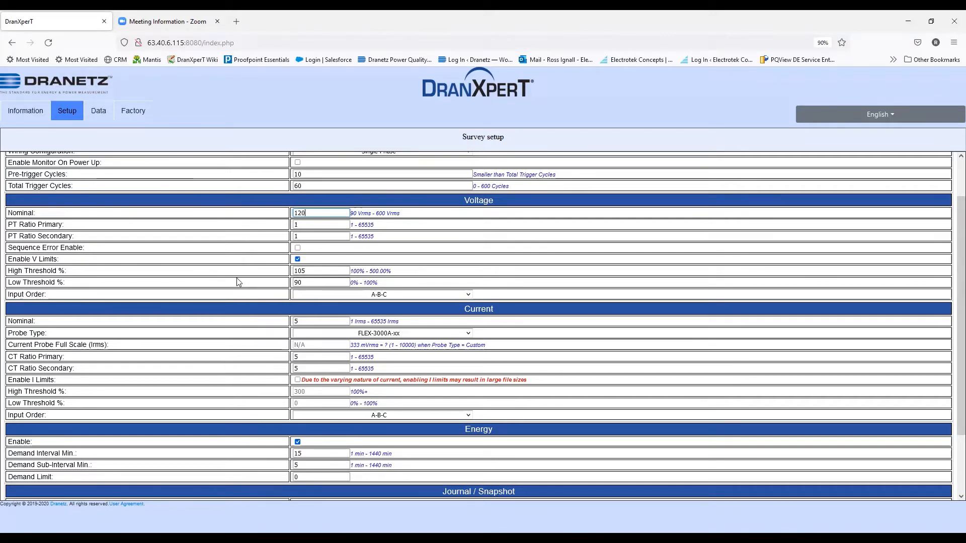
{"action": "left_click", "coordinate": [320, 272]}
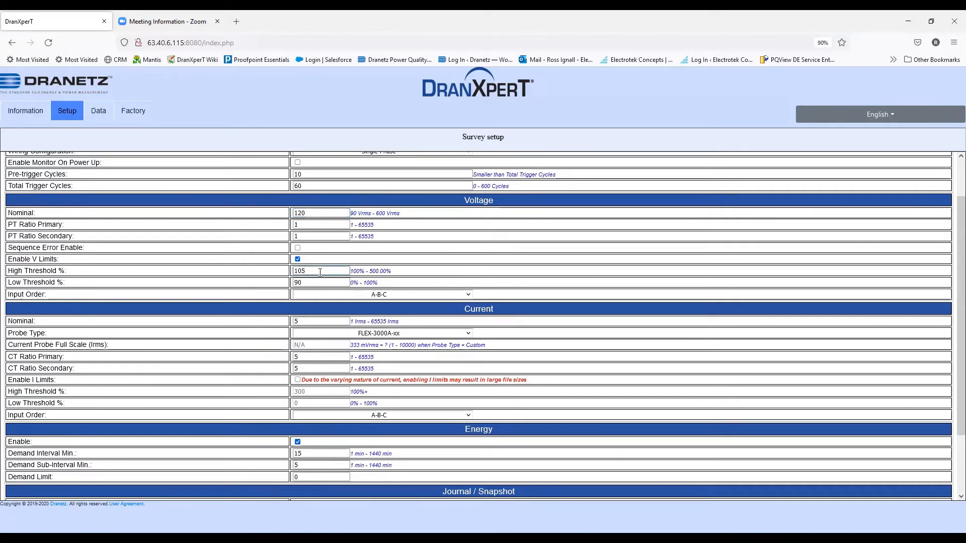
{"action": "left_click_drag", "start_coordinate": [308, 213], "coordinate": [293, 213]}
{"action": "left_click_drag", "start_coordinate": [307, 283], "coordinate": [293, 283]}
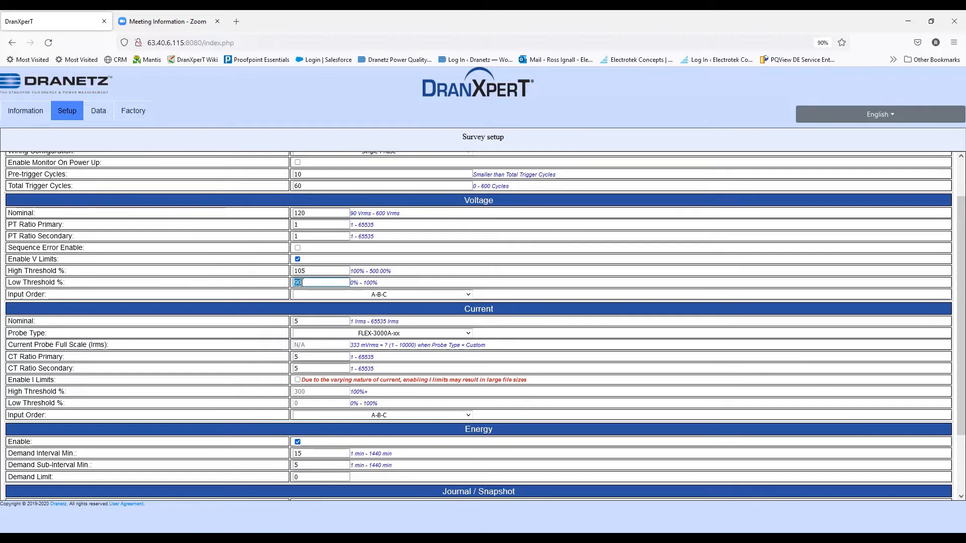
{"action": "left_click", "coordinate": [313, 210]}
{"action": "left_click", "coordinate": [319, 271]}
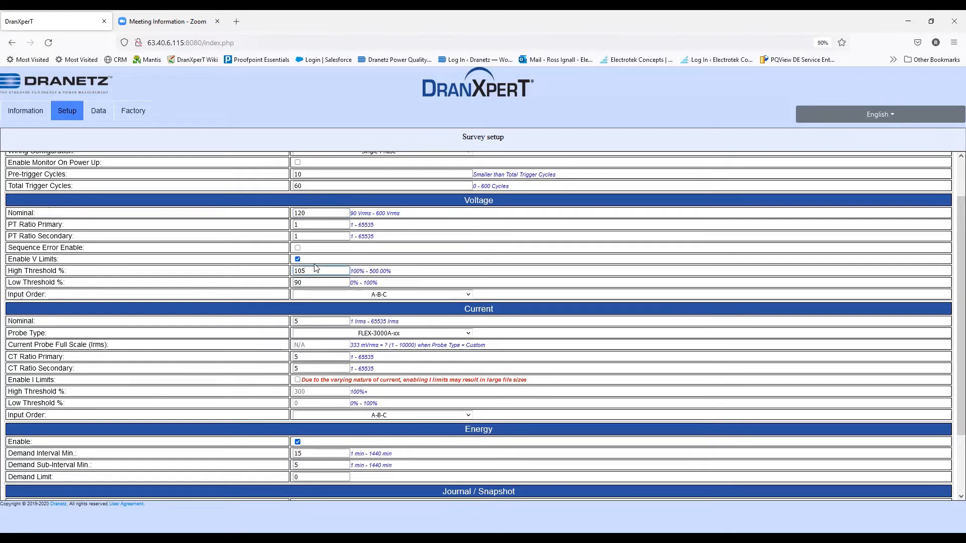
{"action": "left_click", "coordinate": [309, 280]}
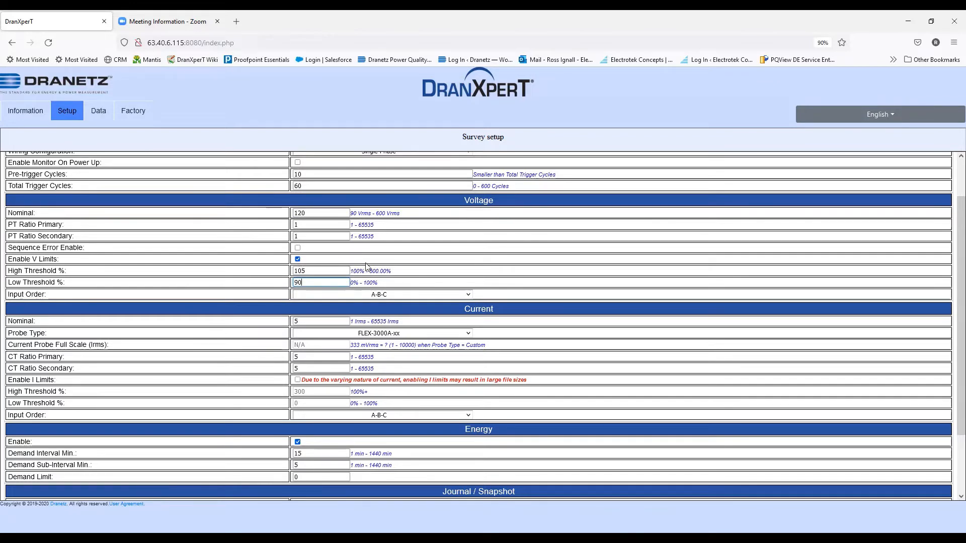
Step: Look over the available phase sequences for the Voltage section's input order, keeping A-B-C
{"action": "scroll", "coordinate": [367, 267], "scroll_direction": "down", "scroll_amount": 2}
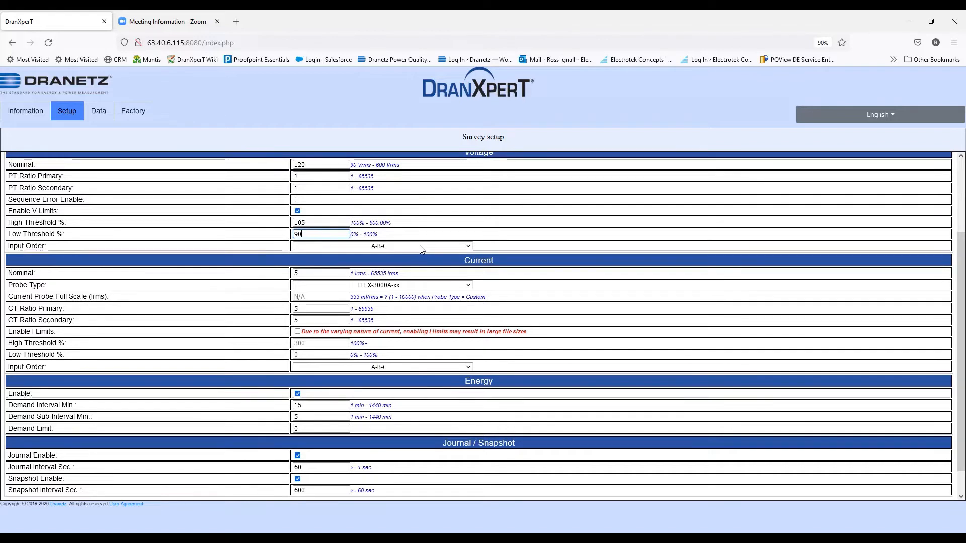
{"action": "left_click", "coordinate": [469, 248]}
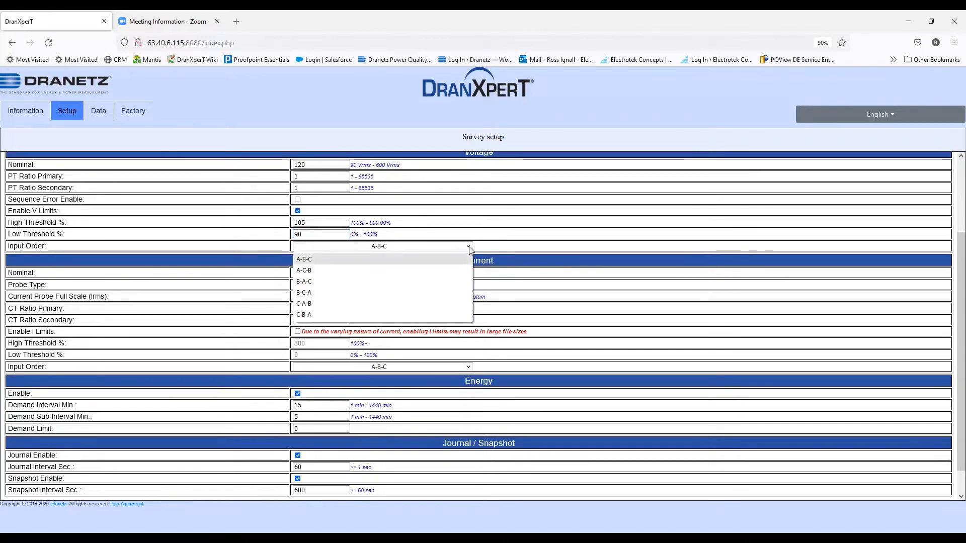
{"action": "left_click", "coordinate": [492, 233]}
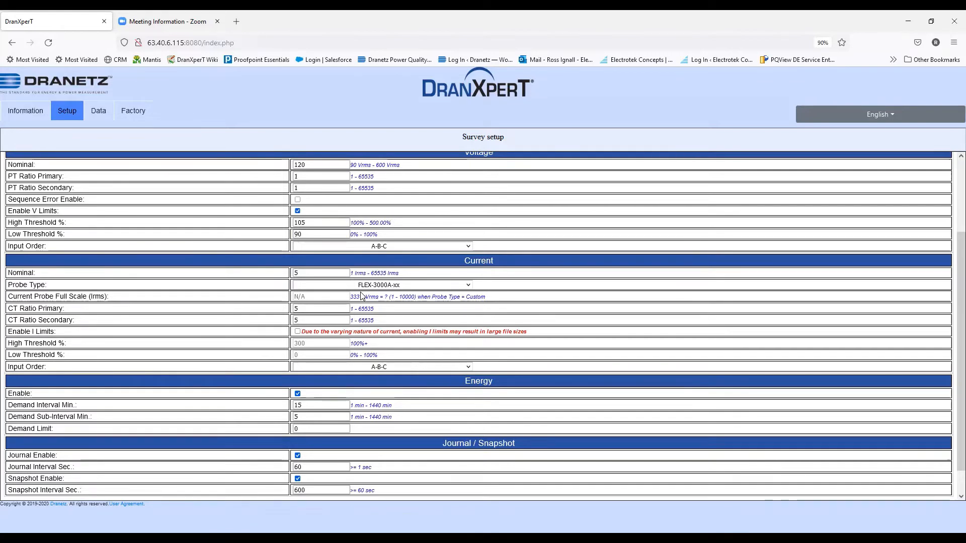
Step: Examine the nominal current, the available probe types and the file-size note beside Enable I Limits in the Current section
{"action": "left_click", "coordinate": [306, 273]}
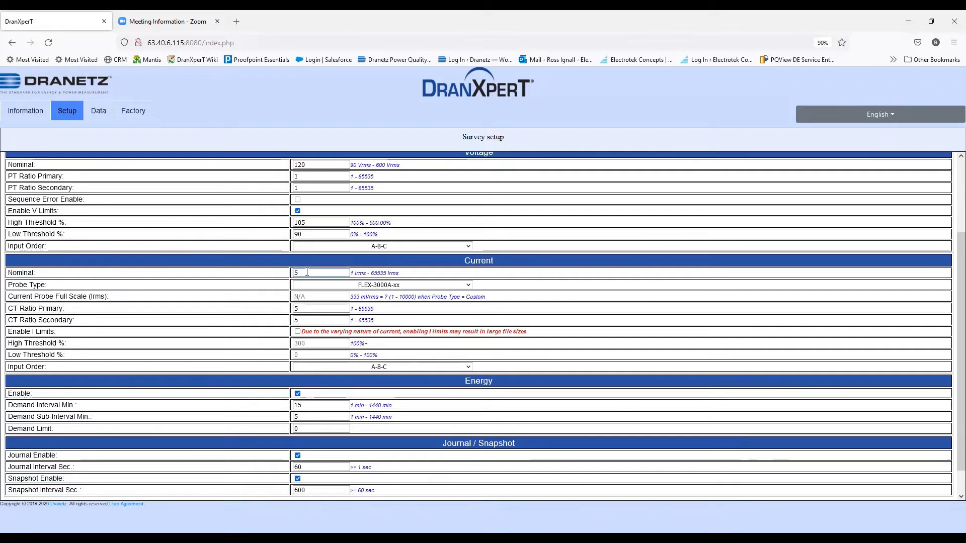
{"action": "left_click", "coordinate": [421, 285]}
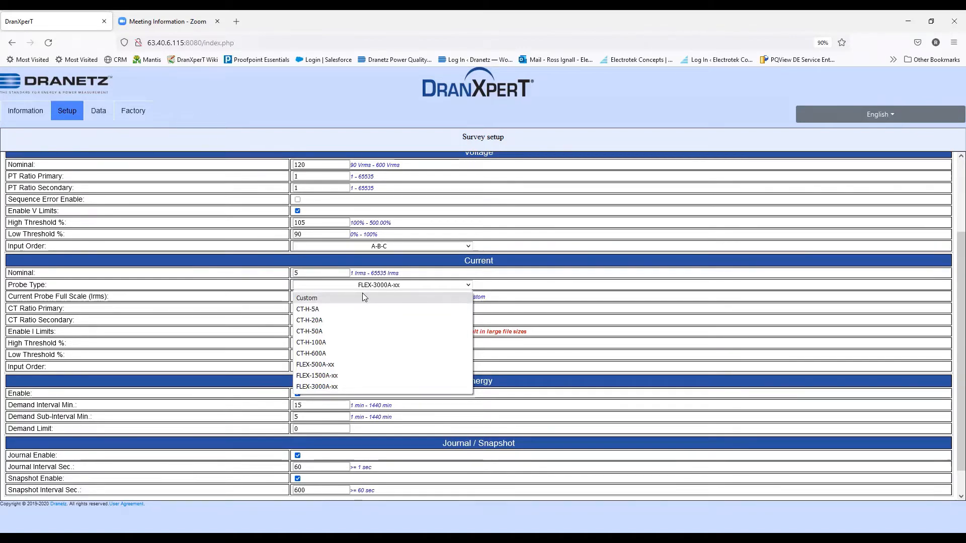
{"action": "left_click", "coordinate": [509, 280]}
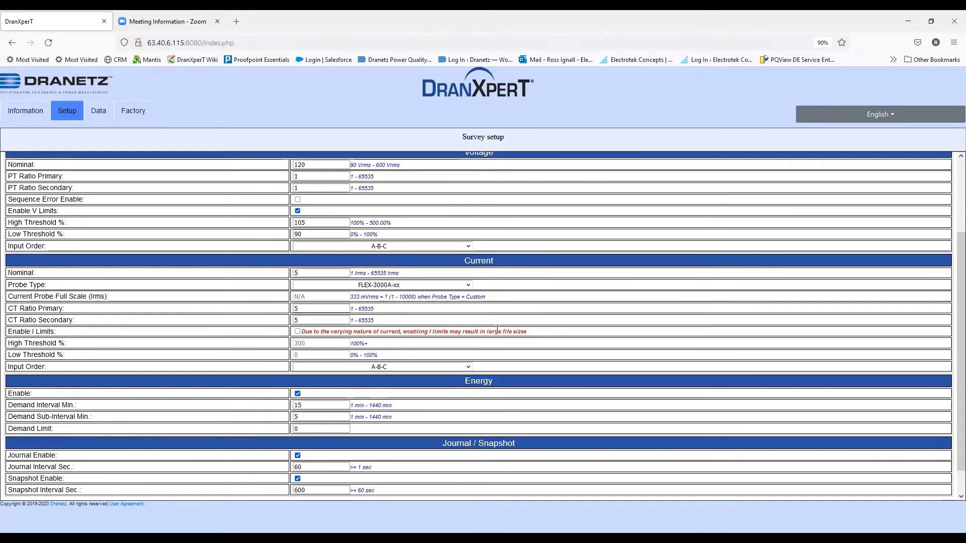
{"action": "left_click_drag", "start_coordinate": [504, 330], "coordinate": [488, 331]}
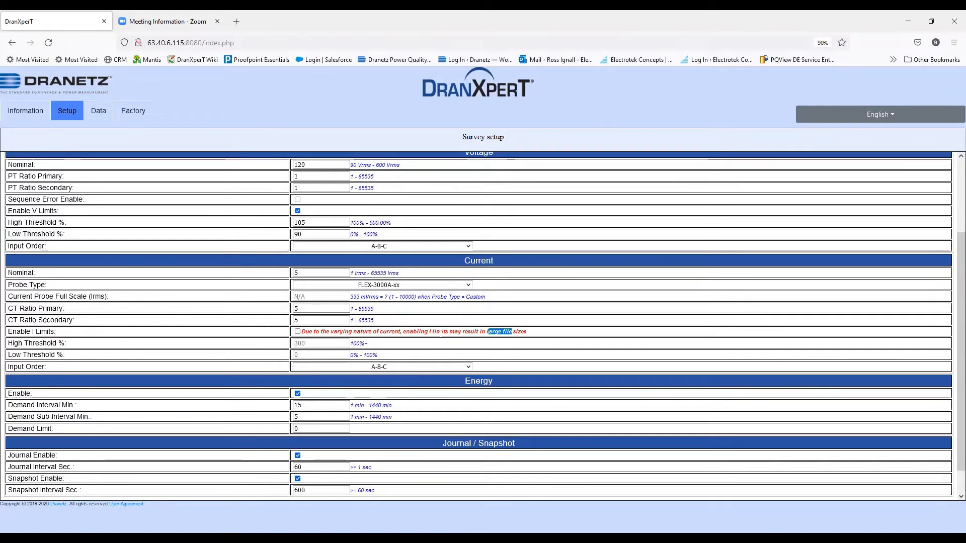
{"action": "left_click", "coordinate": [479, 332]}
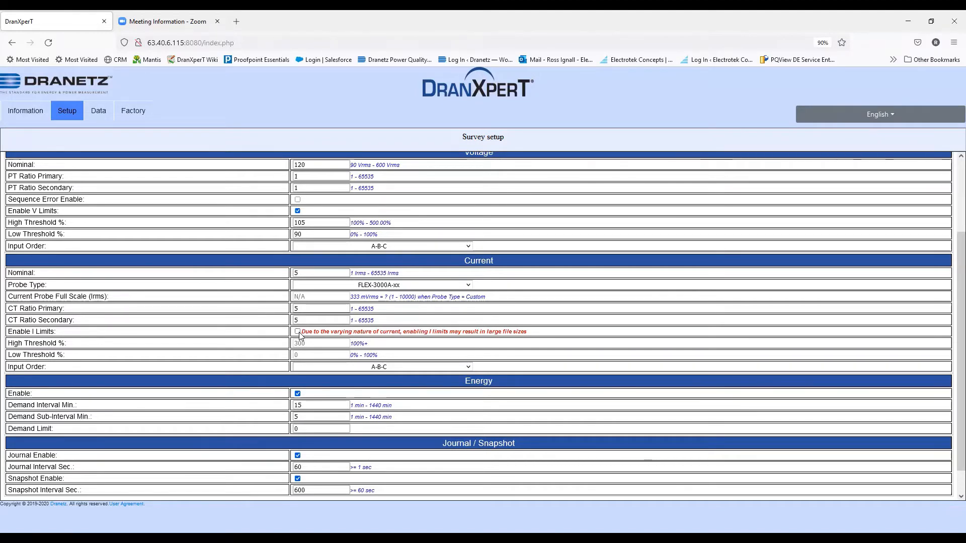
Step: Examine the demand limit in the Energy section and the journal and snapshot intervals in the Journal / Snapshot section
{"action": "scroll", "coordinate": [300, 337], "scroll_direction": "down", "scroll_amount": 2}
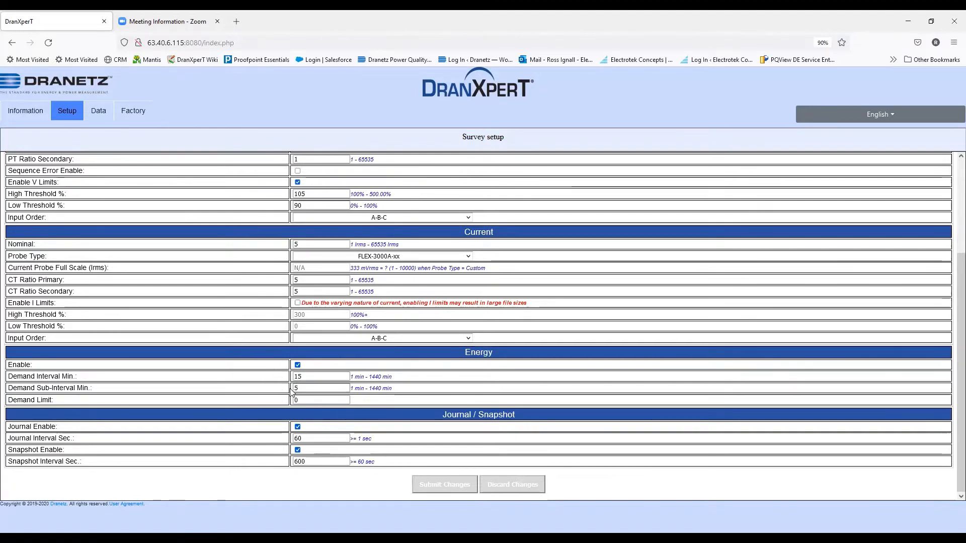
{"action": "left_click", "coordinate": [328, 402]}
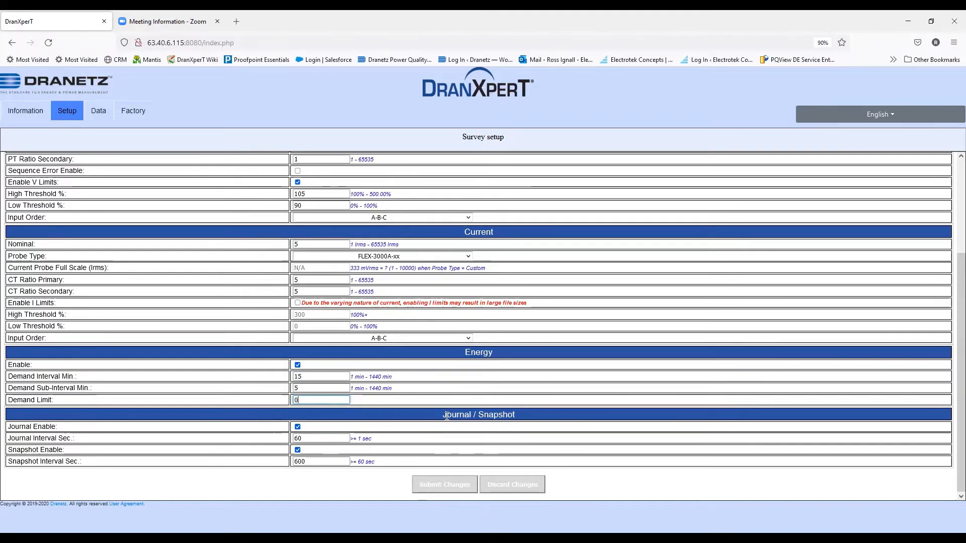
{"action": "left_click_drag", "start_coordinate": [445, 416], "coordinate": [516, 416]}
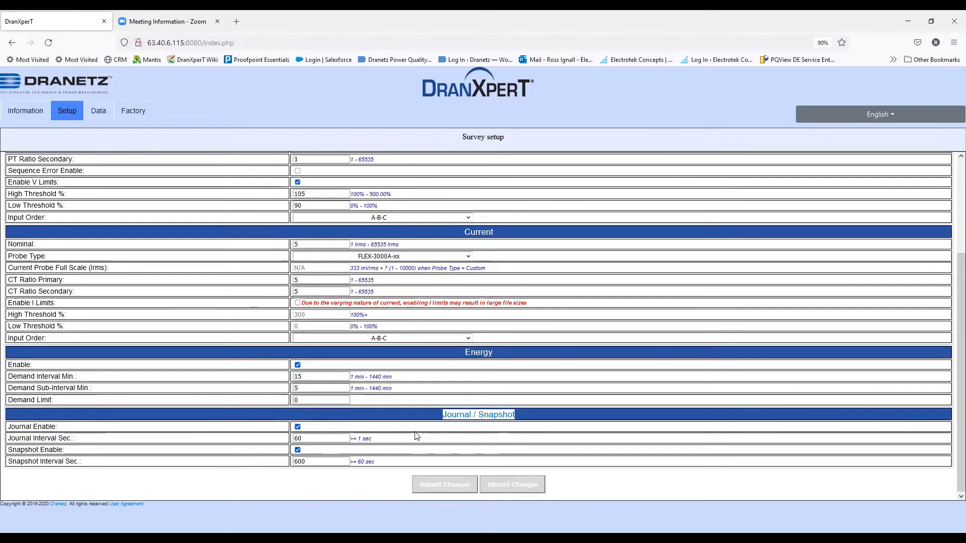
{"action": "left_click_drag", "start_coordinate": [310, 437], "coordinate": [295, 440]}
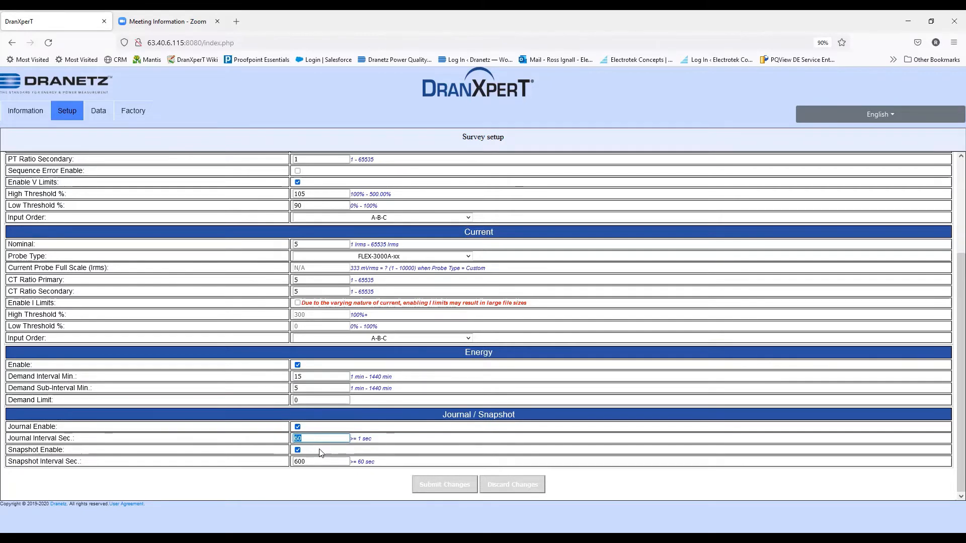
{"action": "left_click_drag", "start_coordinate": [323, 461], "coordinate": [294, 464]}
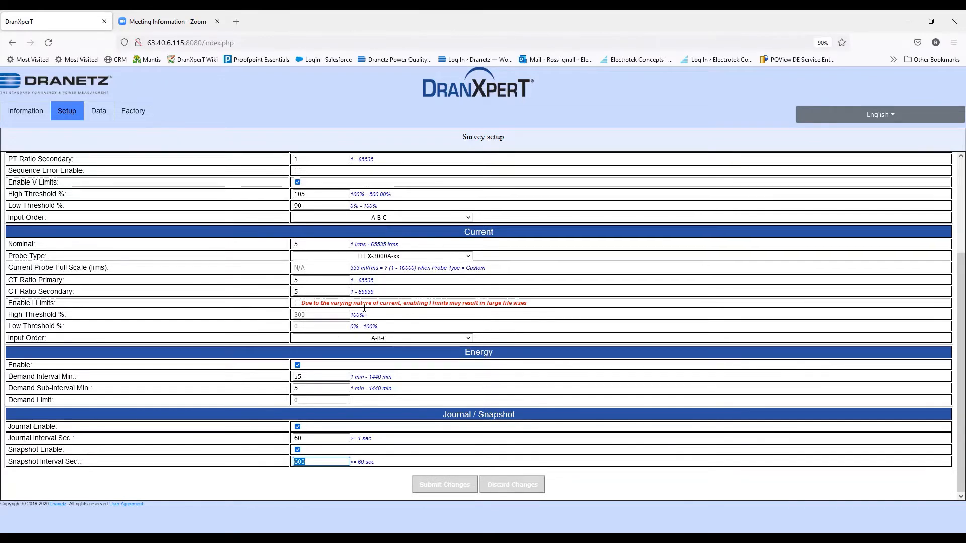
Step: Enable the I limits in the Current section, and discard the pending survey changes
{"action": "left_click", "coordinate": [433, 498]}
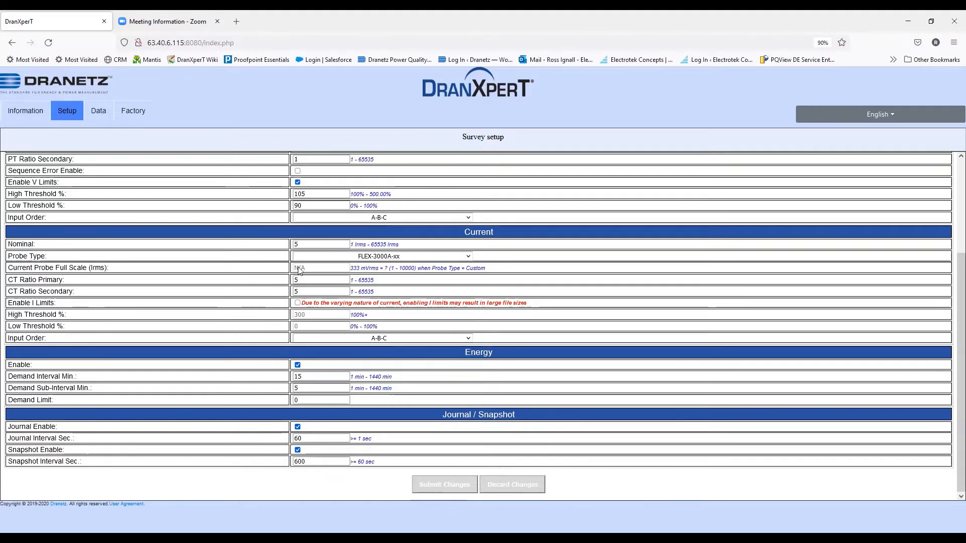
{"action": "left_click", "coordinate": [298, 303]}
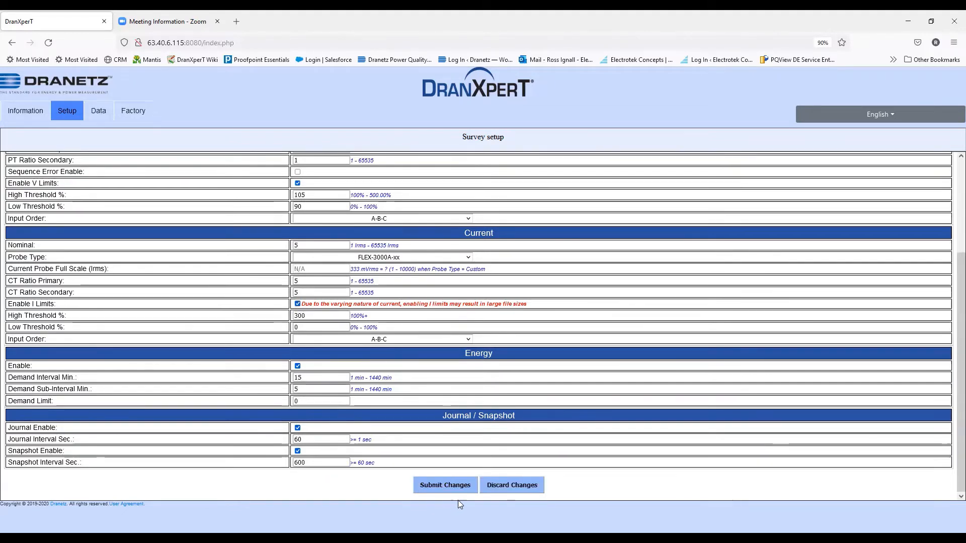
{"action": "left_click", "coordinate": [511, 488]}
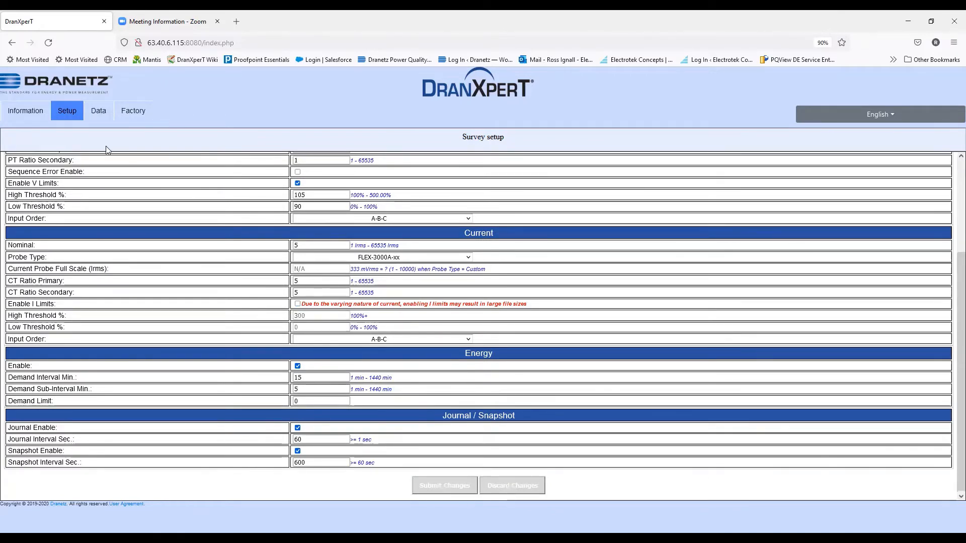
Step: Open the Instrument setup page and disable DHCP in its Ethernet section
{"action": "mouse_move", "coordinate": [75, 117]}
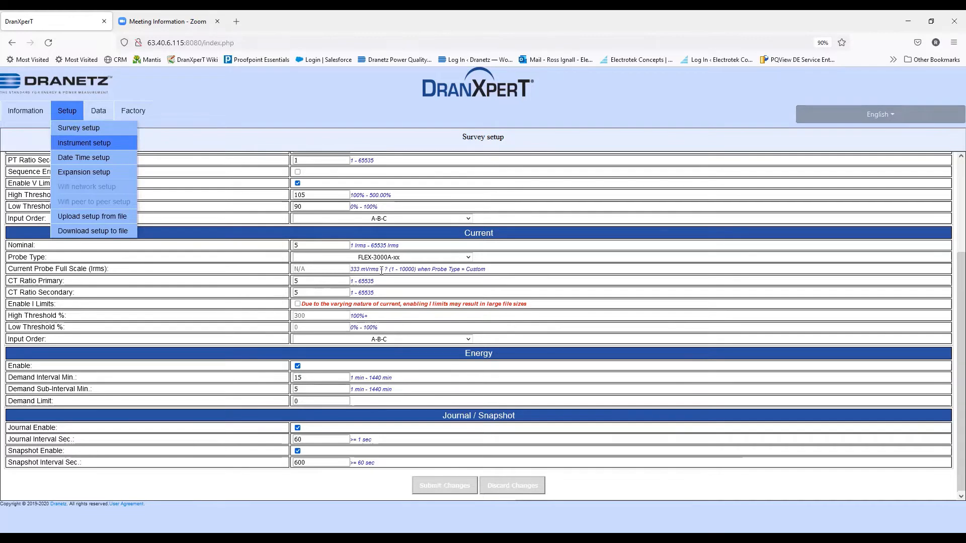
{"action": "left_click", "coordinate": [86, 145]}
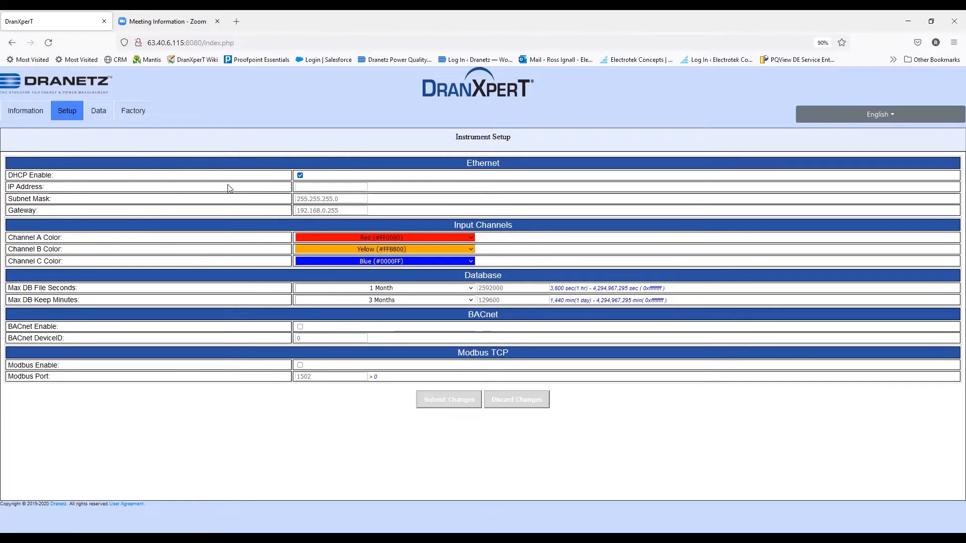
{"action": "left_click", "coordinate": [301, 176]}
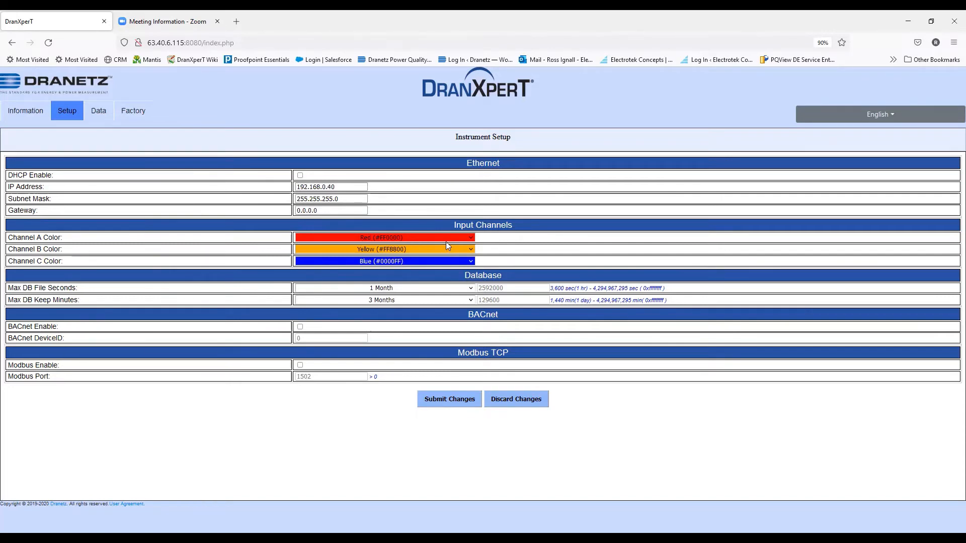
Step: Look over the color choices for Channel A and the duration choices for Max DB File Seconds, keeping Red and 1 Month
{"action": "left_click", "coordinate": [470, 239]}
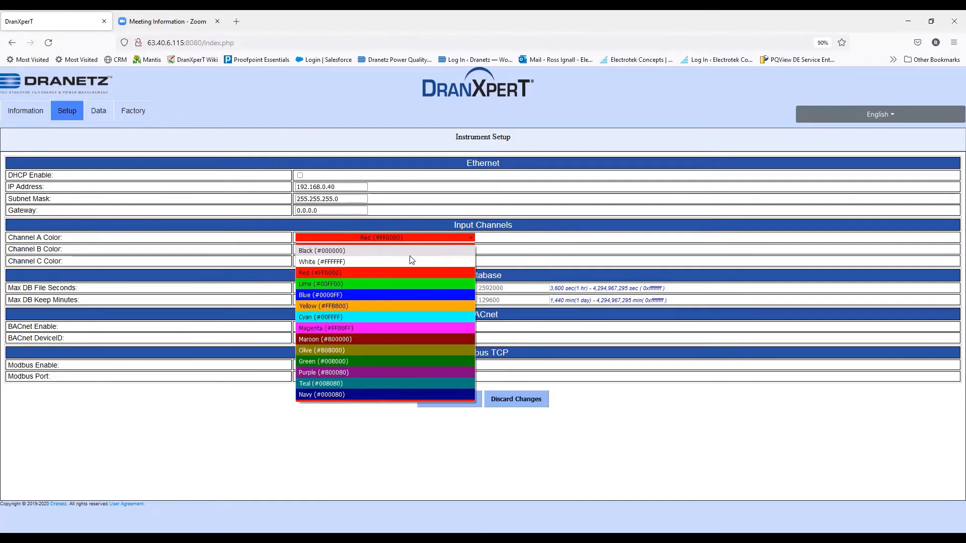
{"action": "left_click", "coordinate": [270, 241]}
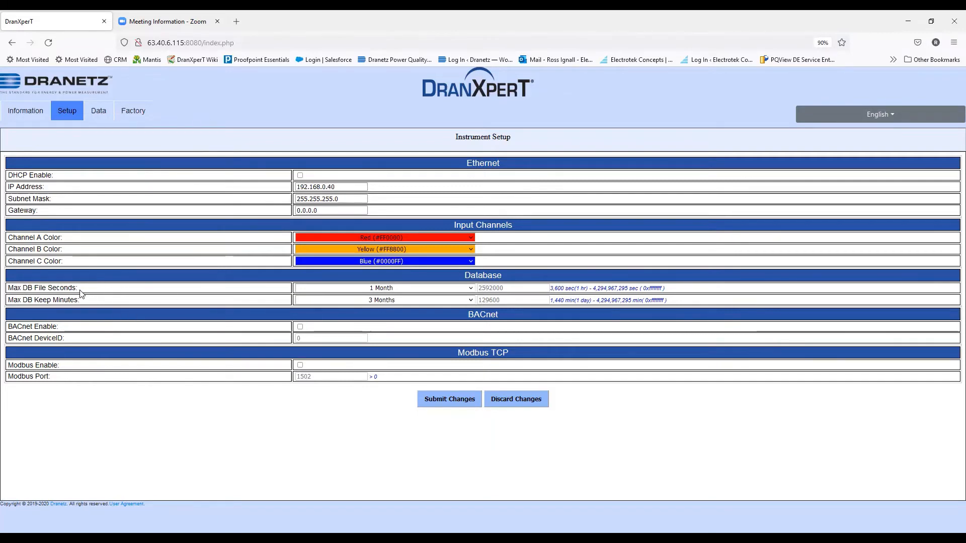
{"action": "left_click_drag", "start_coordinate": [77, 289], "coordinate": [10, 290]}
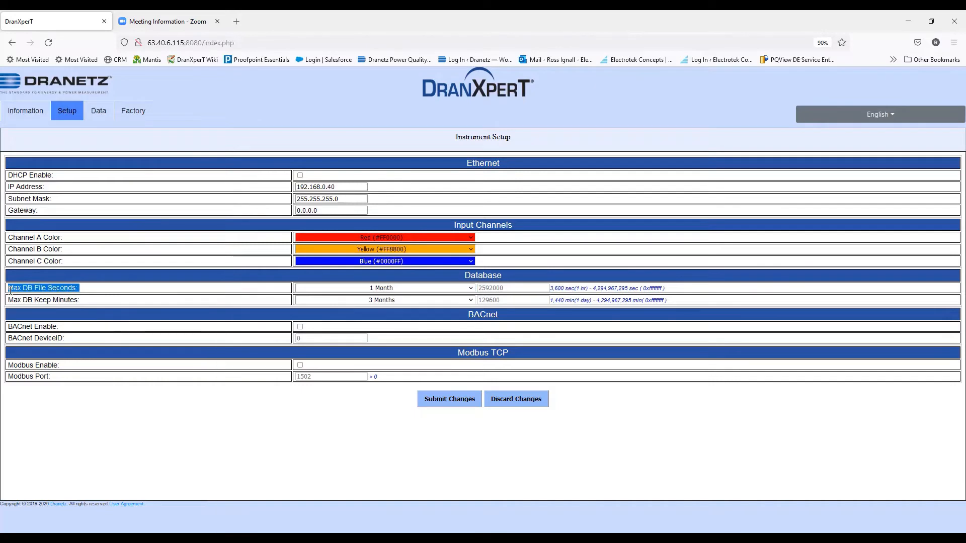
{"action": "left_click", "coordinate": [470, 291]}
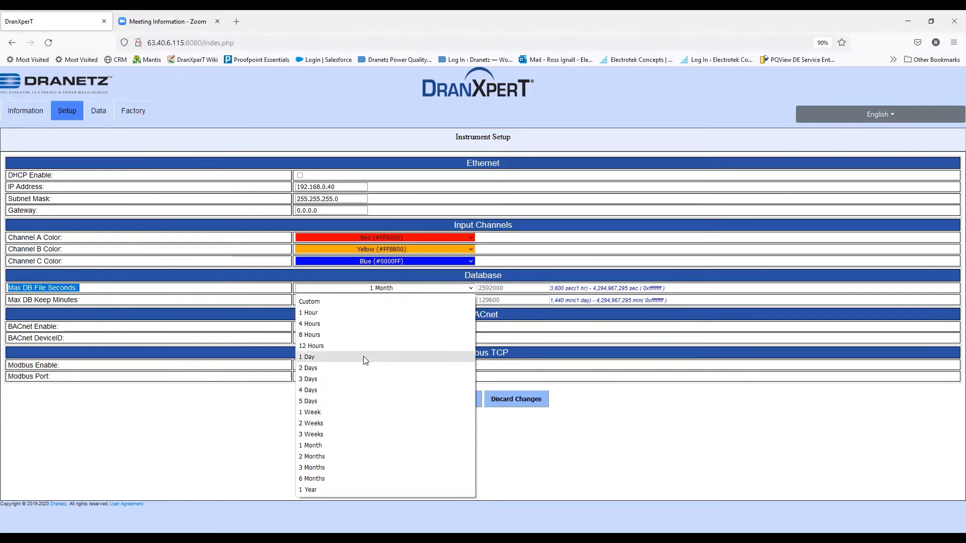
{"action": "left_click", "coordinate": [339, 444]}
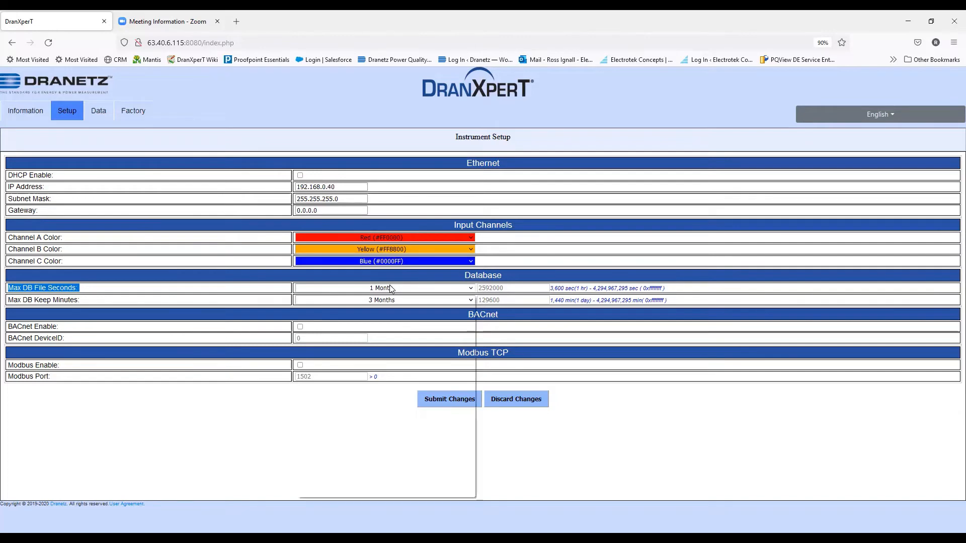
Step: Set Max DB File Seconds to Custom in the Database section and look over its duration choices again
{"action": "left_click", "coordinate": [392, 288]}
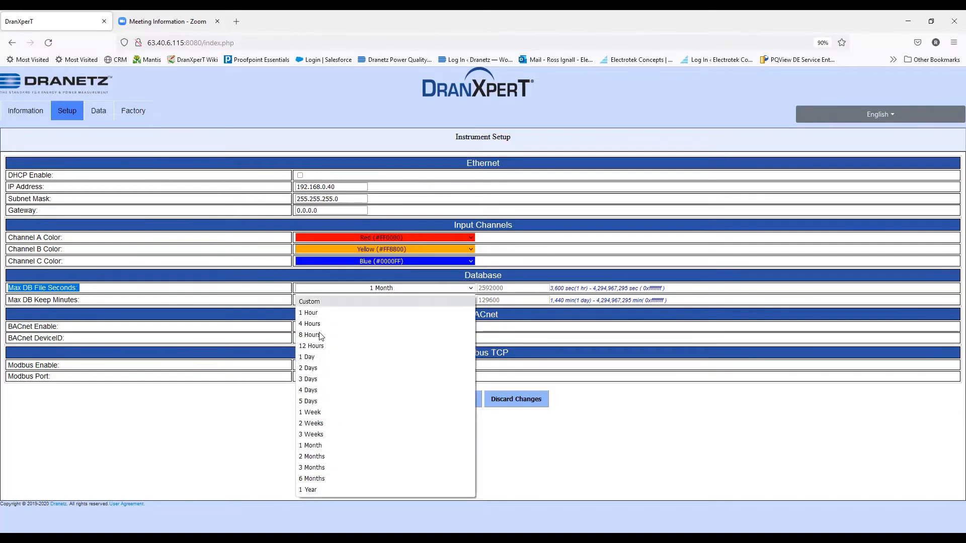
{"action": "left_click", "coordinate": [319, 301]}
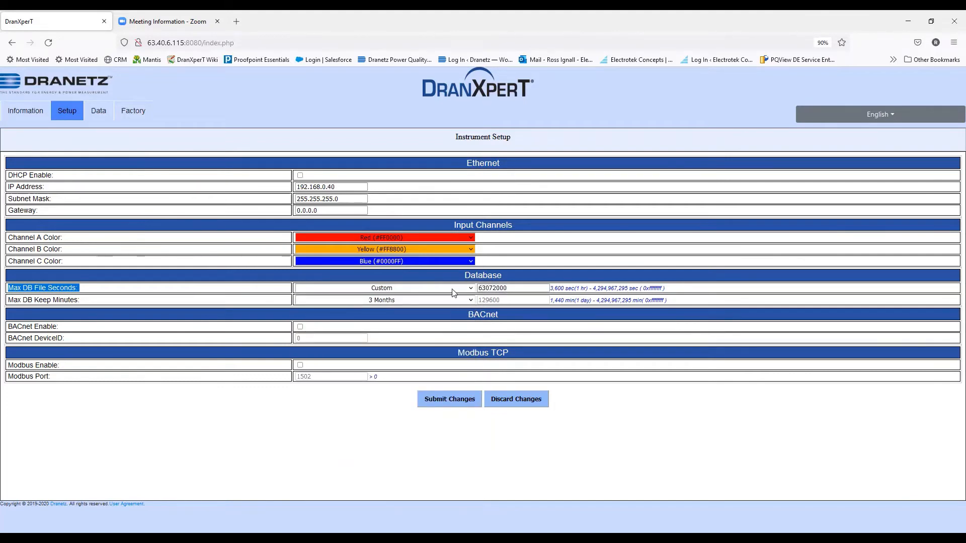
{"action": "left_click", "coordinate": [470, 288]}
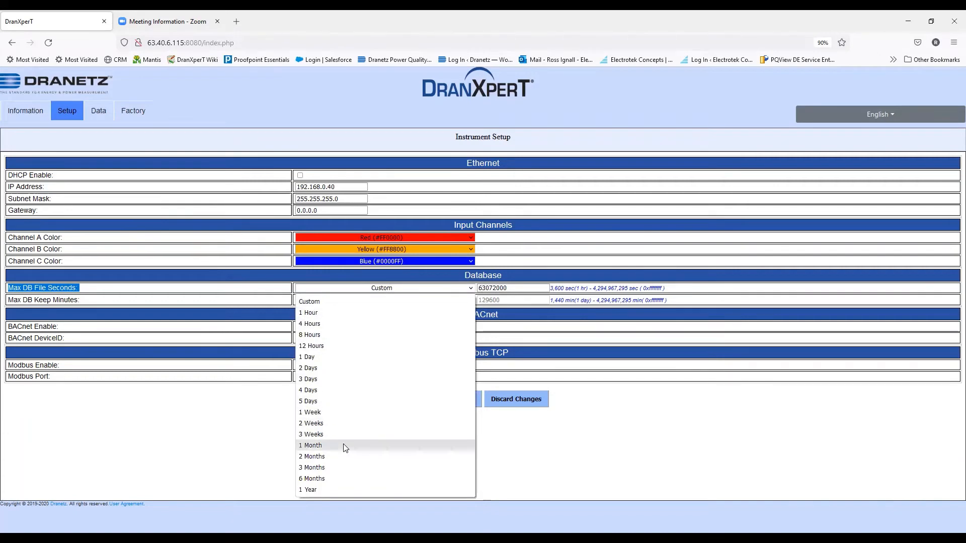
{"action": "left_click", "coordinate": [243, 419]}
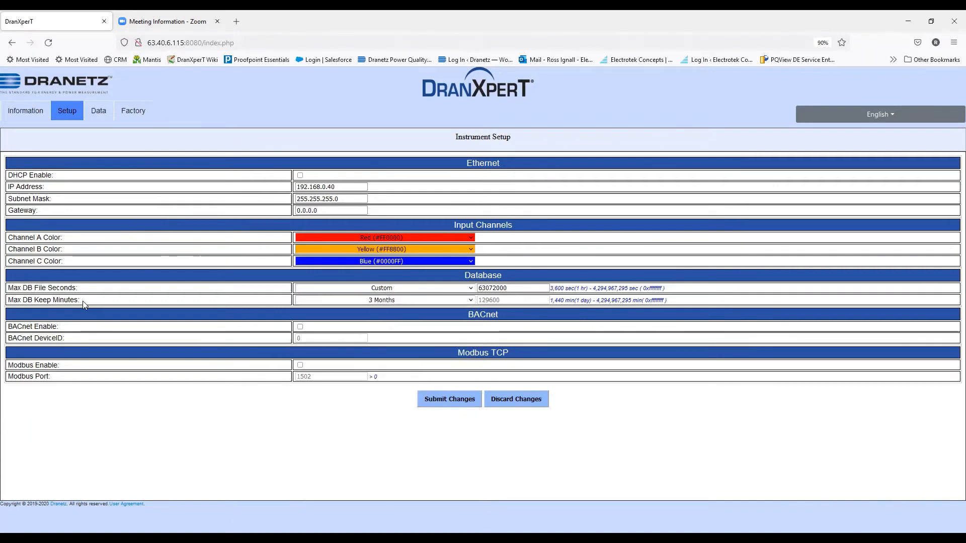
Step: Compare the two Database settings, Max DB Keep Minutes and Max DB File Seconds, and set Max DB File Seconds to 1 Month
{"action": "left_click_drag", "start_coordinate": [82, 302], "coordinate": [4, 304]}
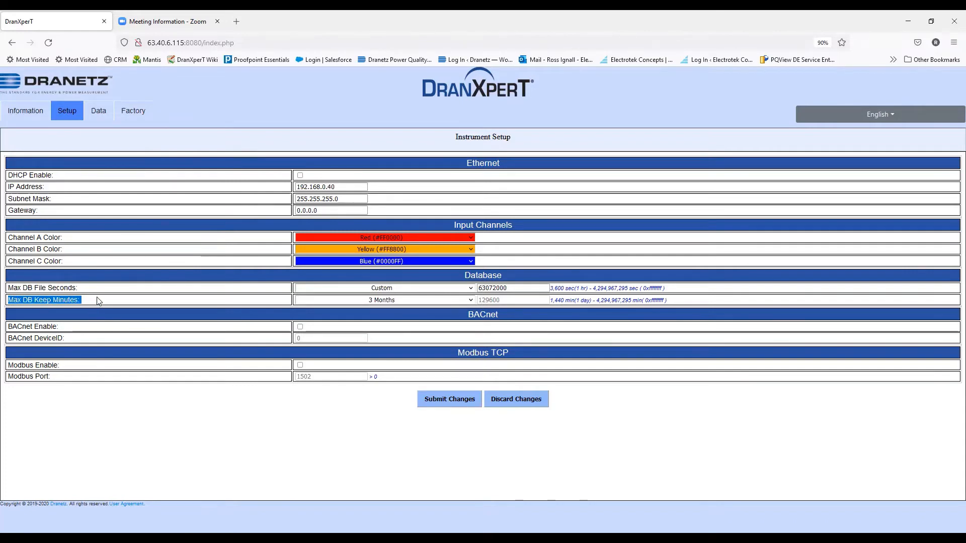
{"action": "left_click", "coordinate": [81, 287]}
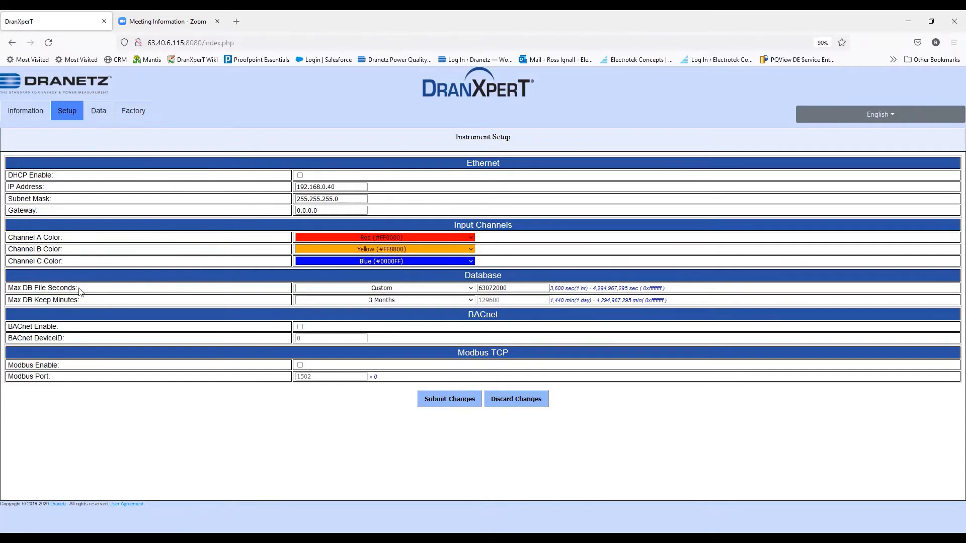
{"action": "left_click", "coordinate": [471, 289]}
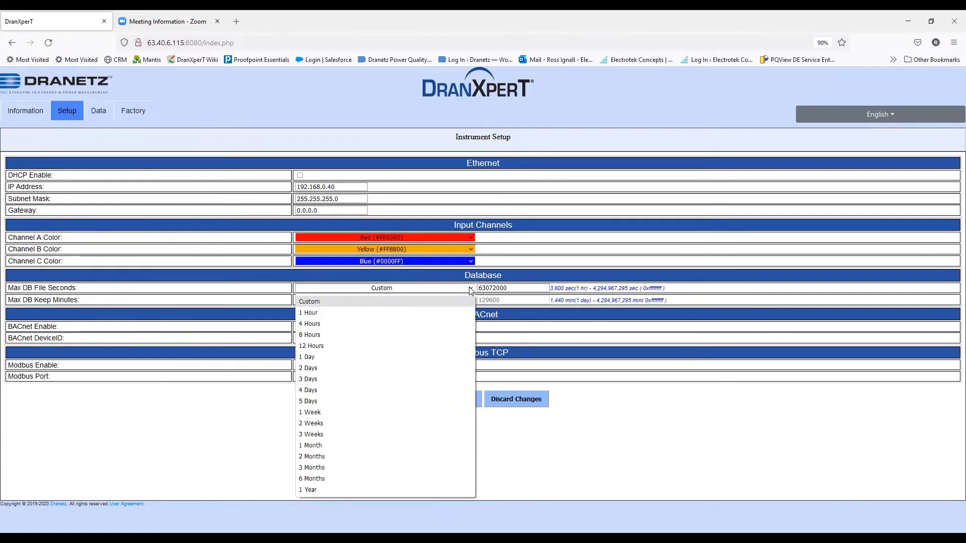
{"action": "left_click", "coordinate": [330, 446]}
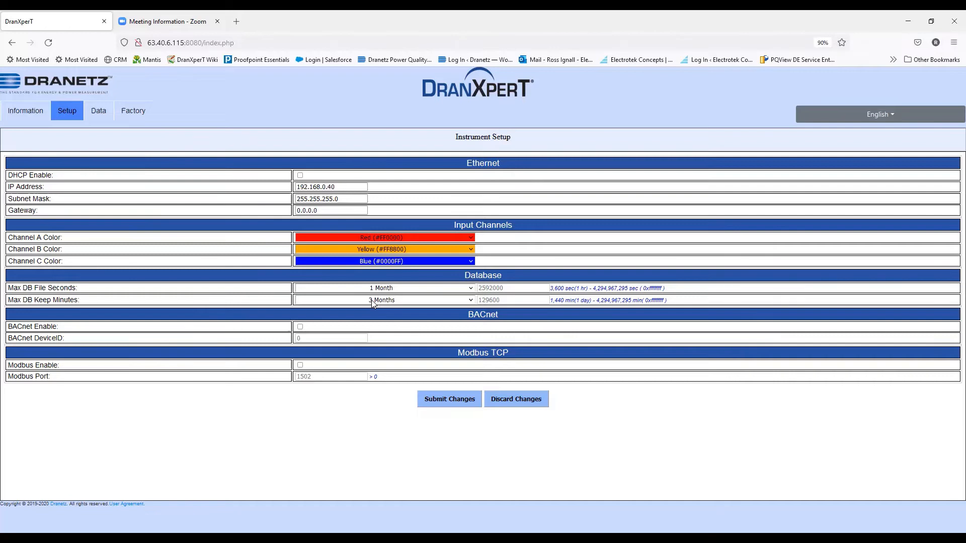
Step: Look over the duration choices for Max DB Keep Minutes, and discard the pending instrument setup changes
{"action": "left_click", "coordinate": [472, 301]}
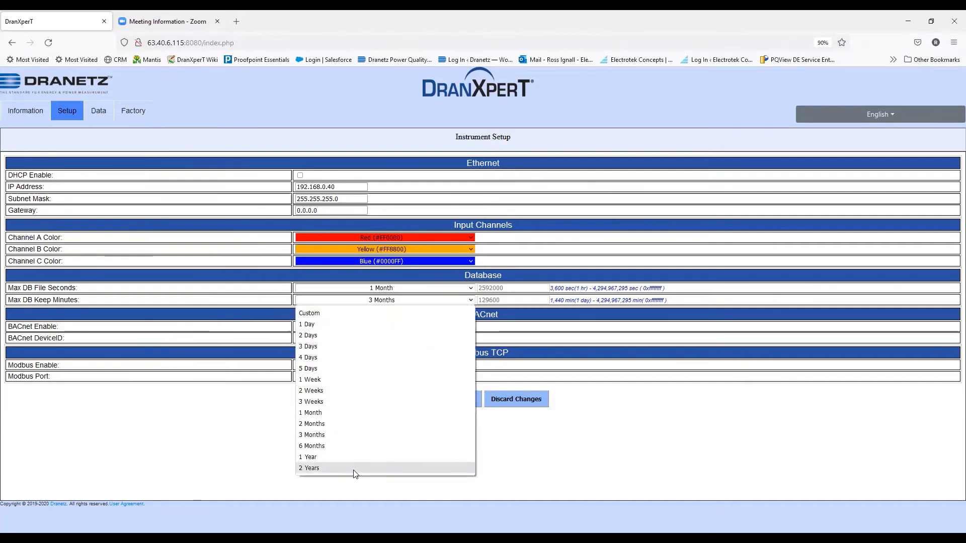
{"action": "left_click", "coordinate": [252, 420]}
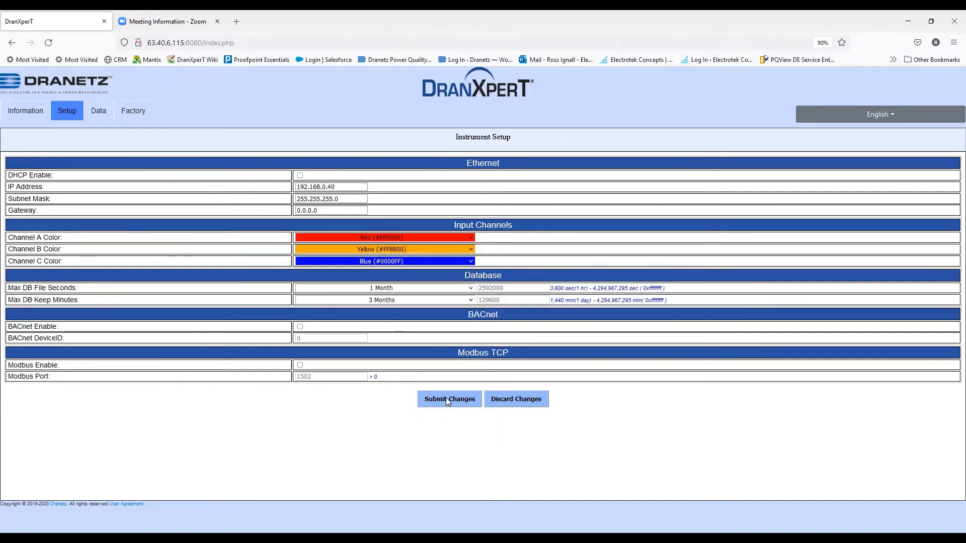
{"action": "left_click", "coordinate": [523, 397]}
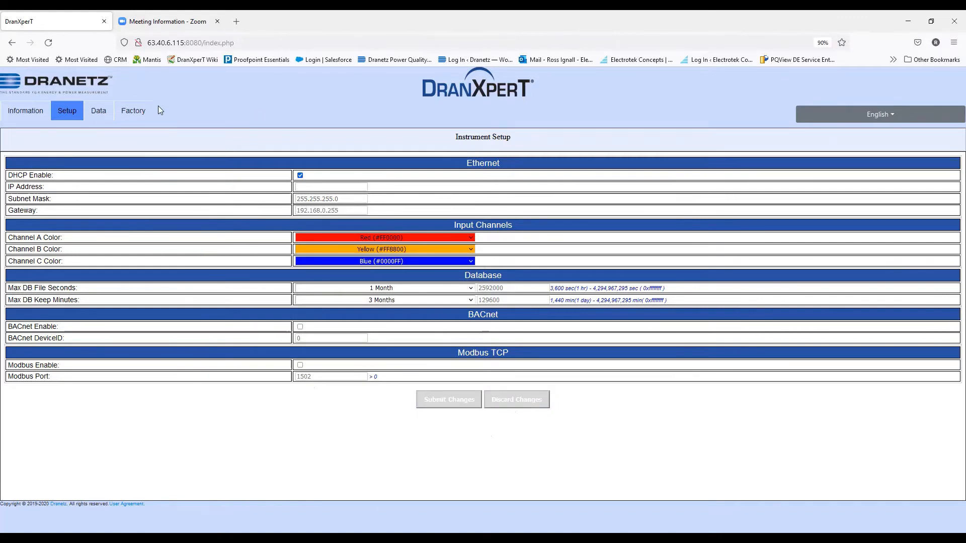
Step: Look over the Date Format and Time Zone Offset choices in the Date Time setup, and discard a trial change enabling DST
{"action": "mouse_move", "coordinate": [74, 111]}
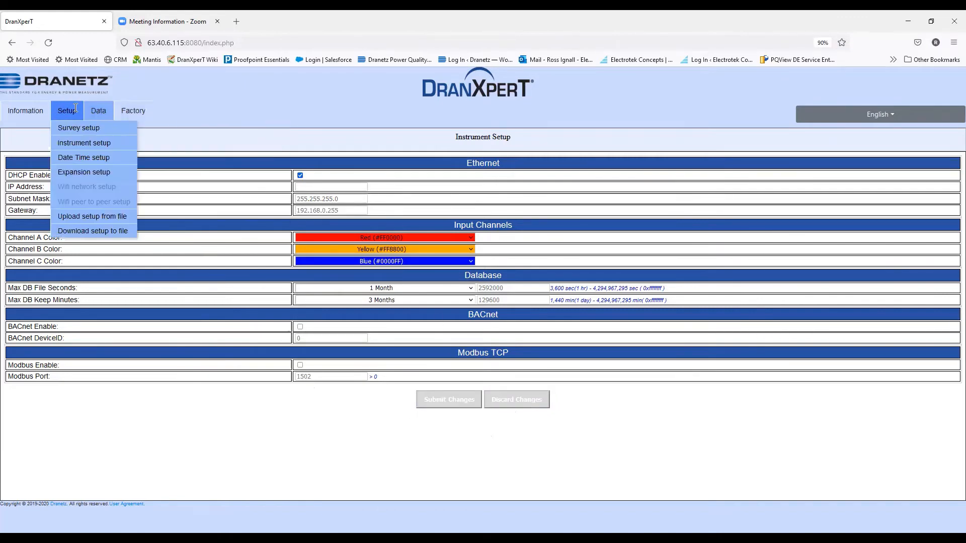
{"action": "left_click", "coordinate": [81, 159]}
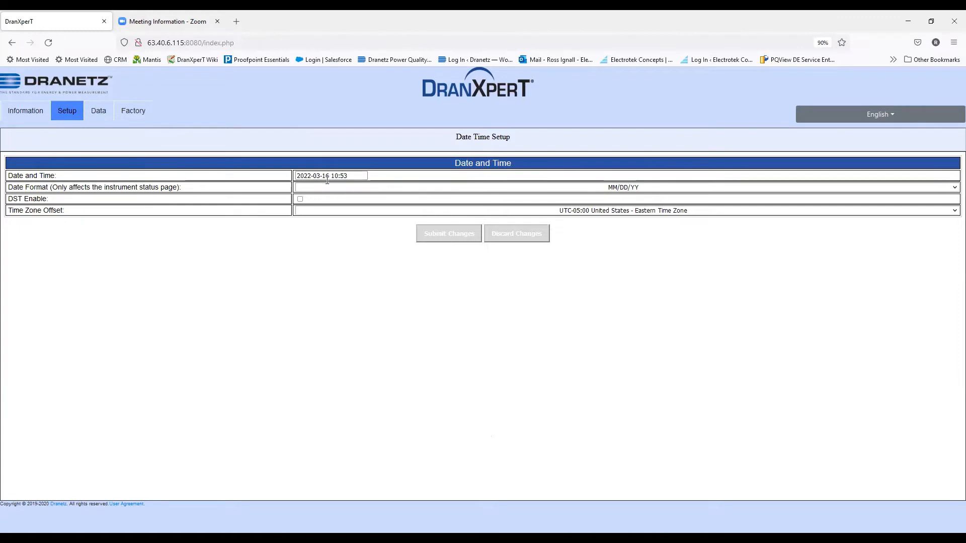
{"action": "left_click", "coordinate": [506, 192]}
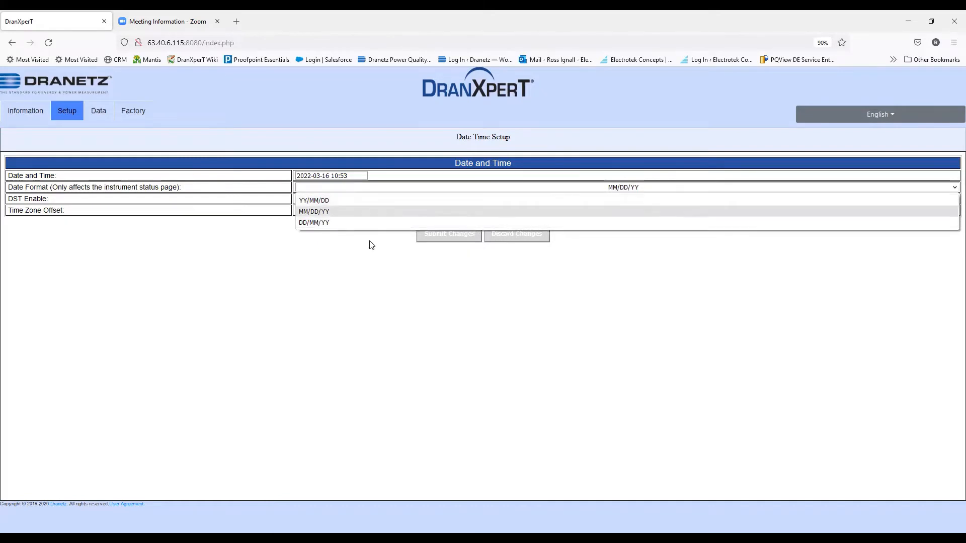
{"action": "left_click", "coordinate": [337, 293]}
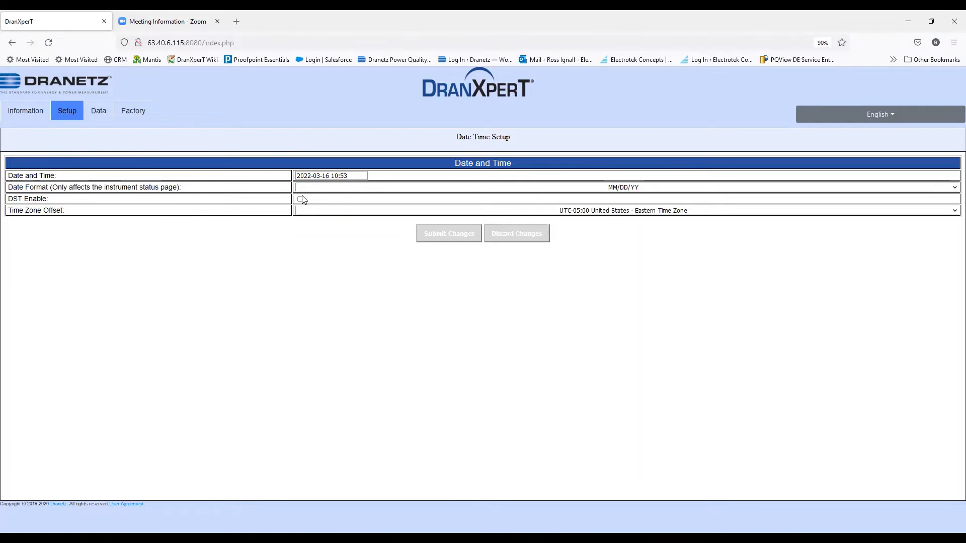
{"action": "left_click", "coordinate": [591, 212]}
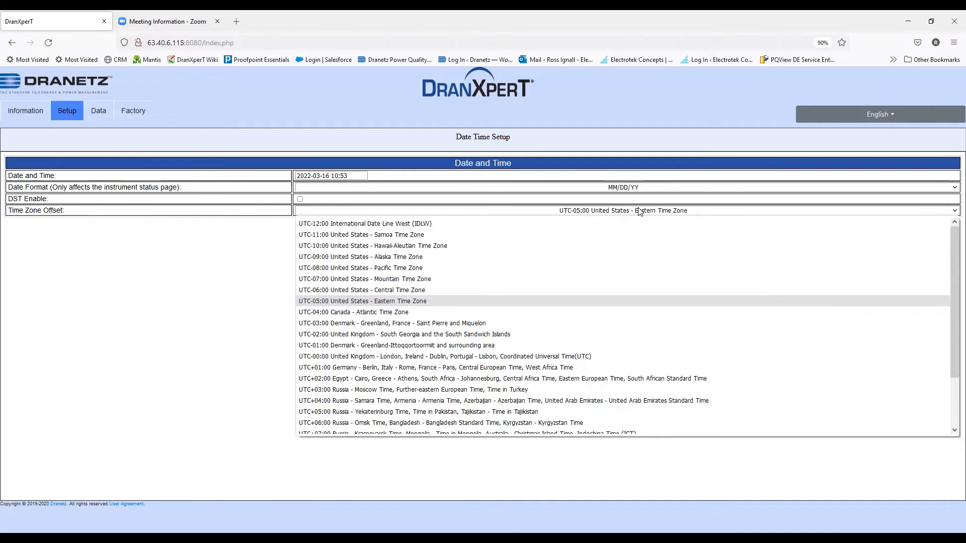
{"action": "left_click", "coordinate": [171, 262]}
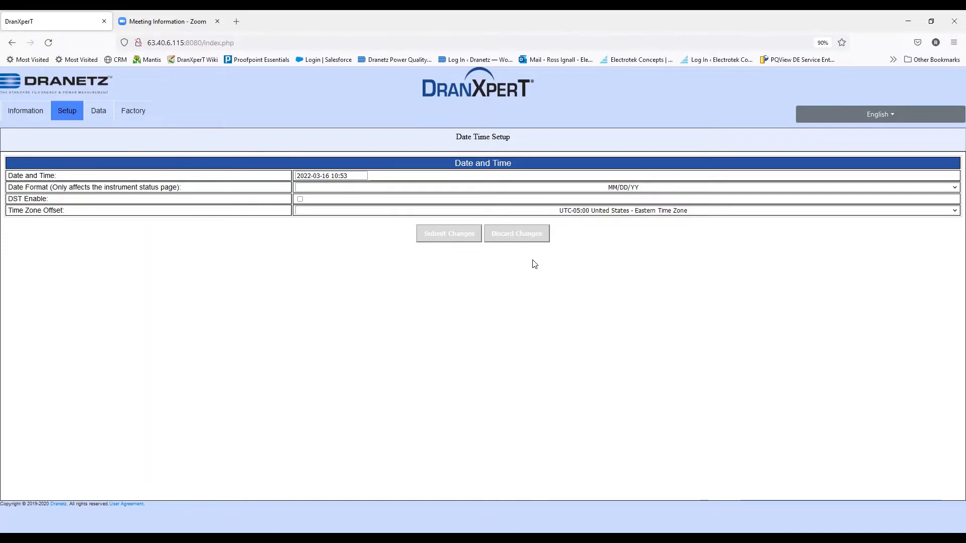
{"action": "left_click", "coordinate": [300, 200]}
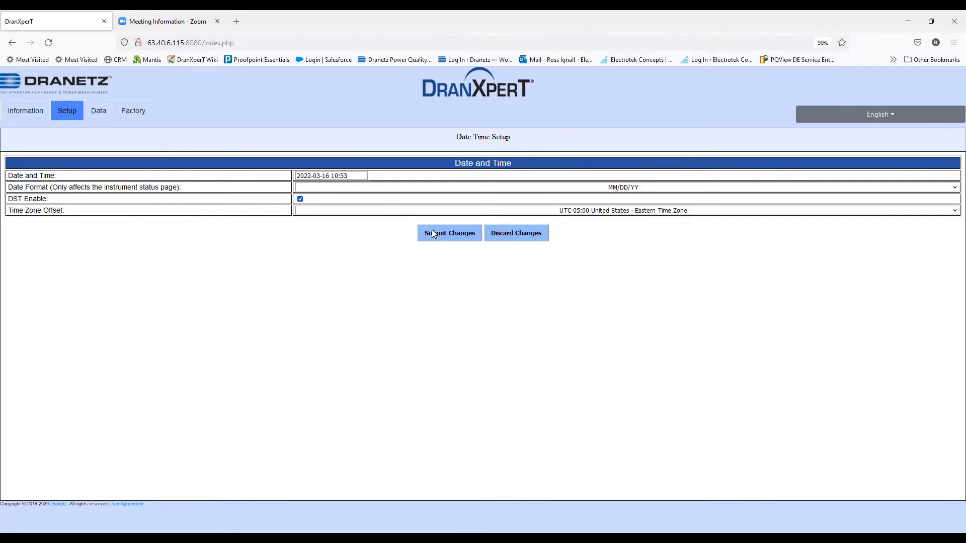
{"action": "left_click", "coordinate": [532, 237]}
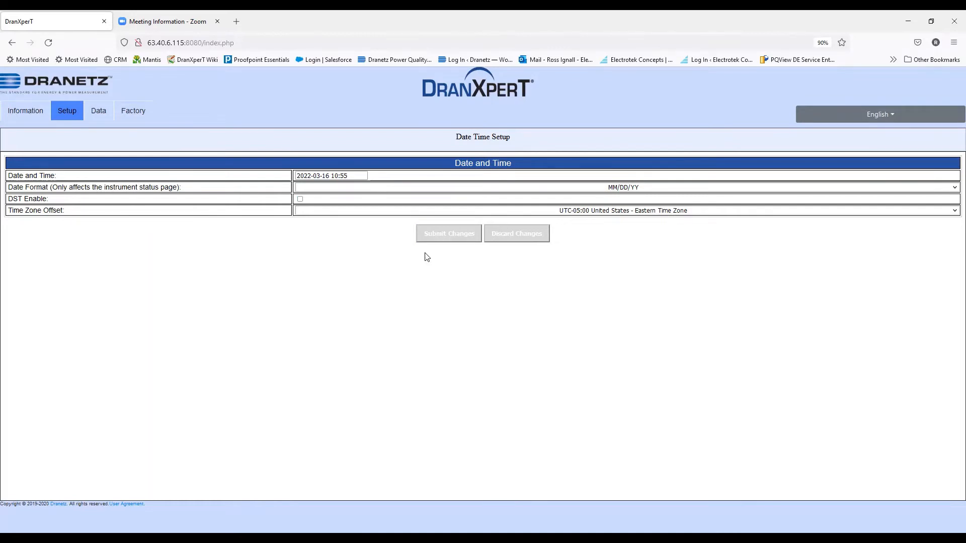
Step: Open the Expansion setup and review the GPS settings, including Match system time to GPS and the Journal Interval
{"action": "left_click", "coordinate": [68, 111]}
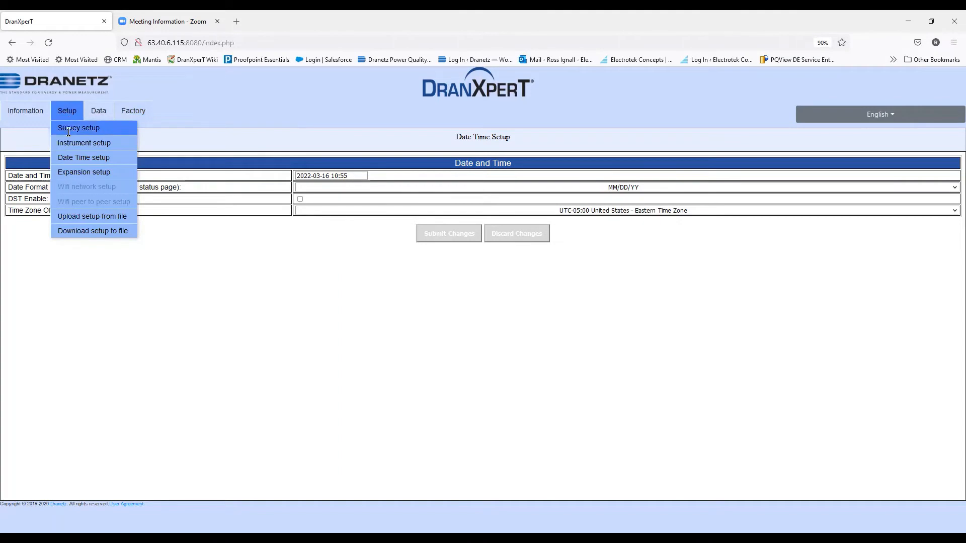
{"action": "left_click", "coordinate": [84, 172]}
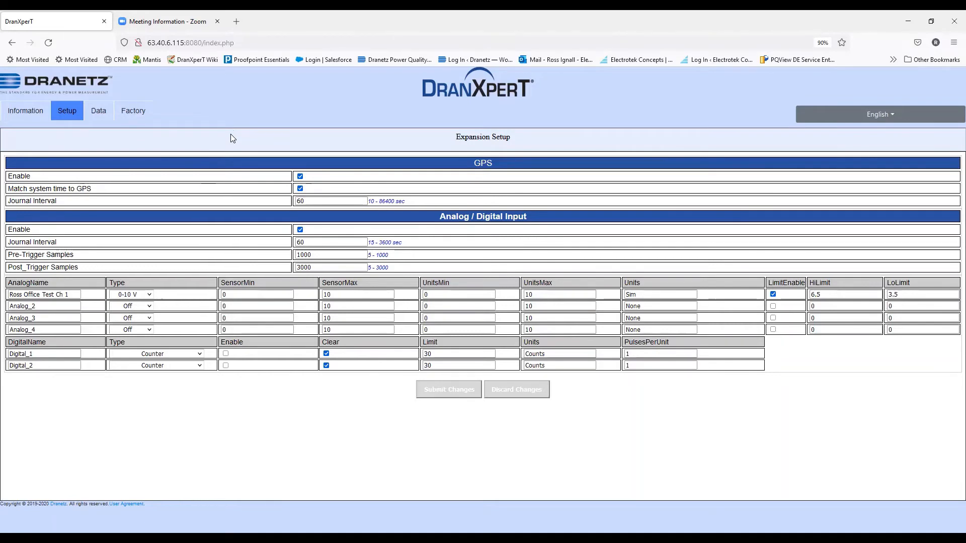
{"action": "mouse_move", "coordinate": [61, 109]}
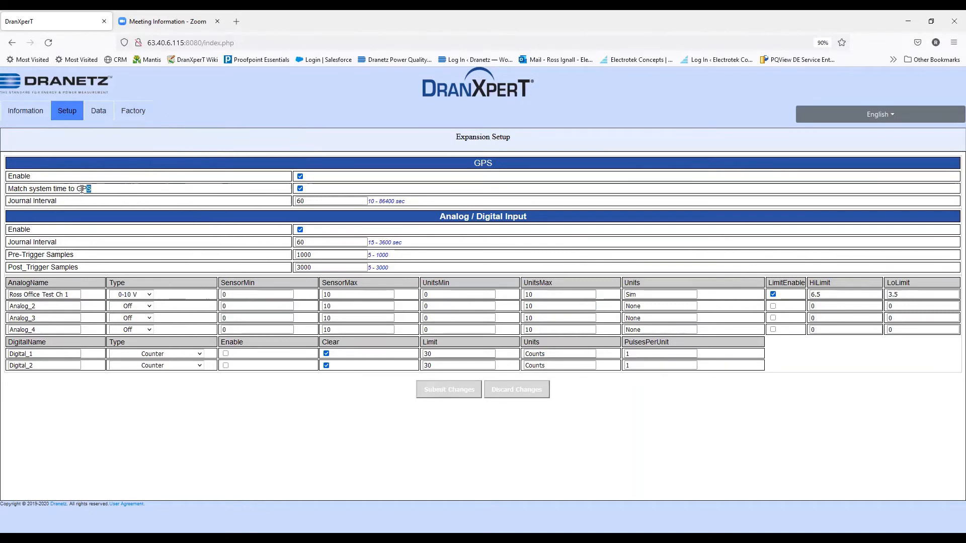
{"action": "left_click_drag", "start_coordinate": [96, 191], "coordinate": [7, 190]}
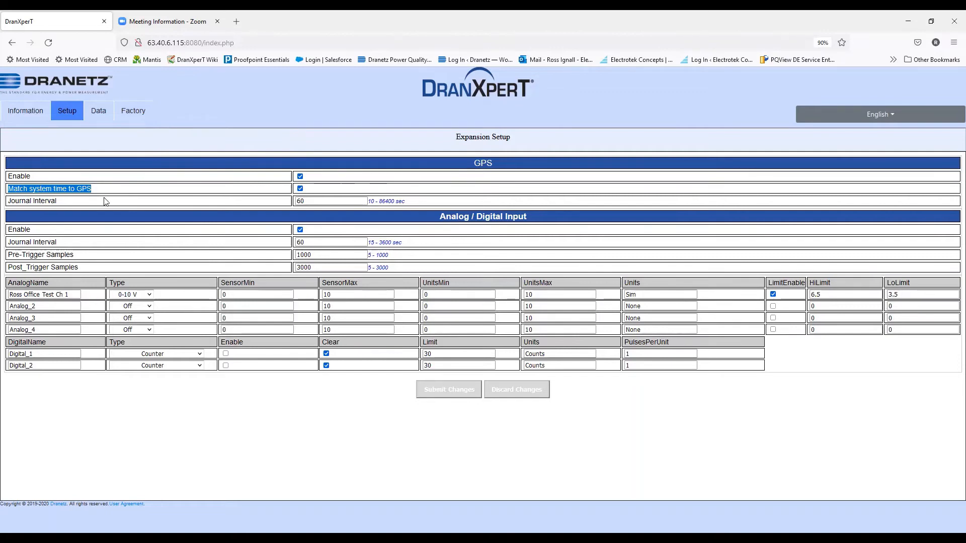
{"action": "left_click", "coordinate": [364, 187]}
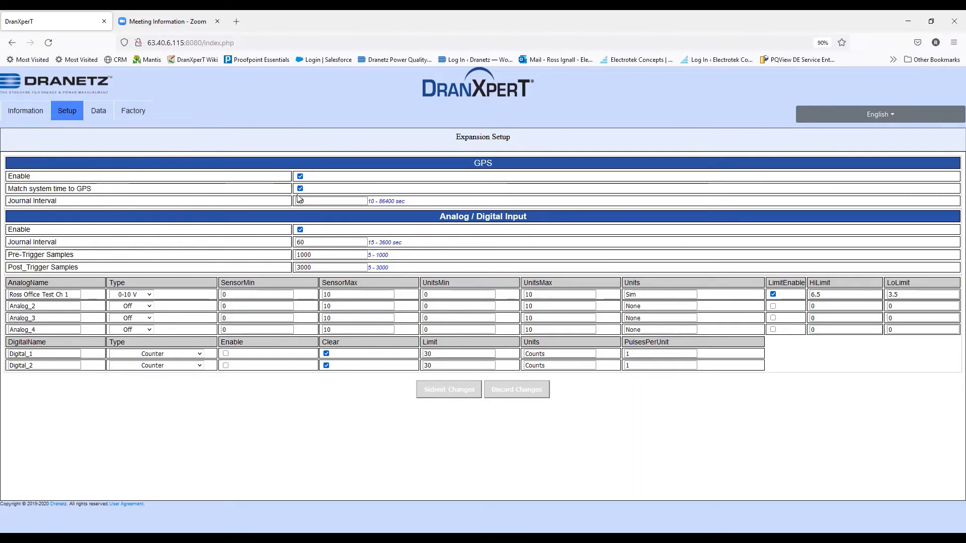
{"action": "left_click", "coordinate": [344, 203]}
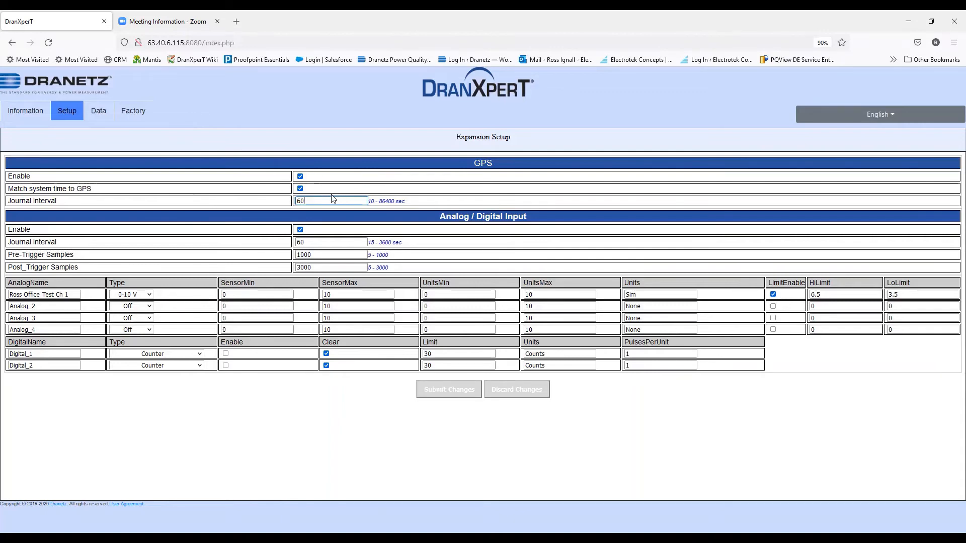
{"action": "left_click", "coordinate": [419, 217]}
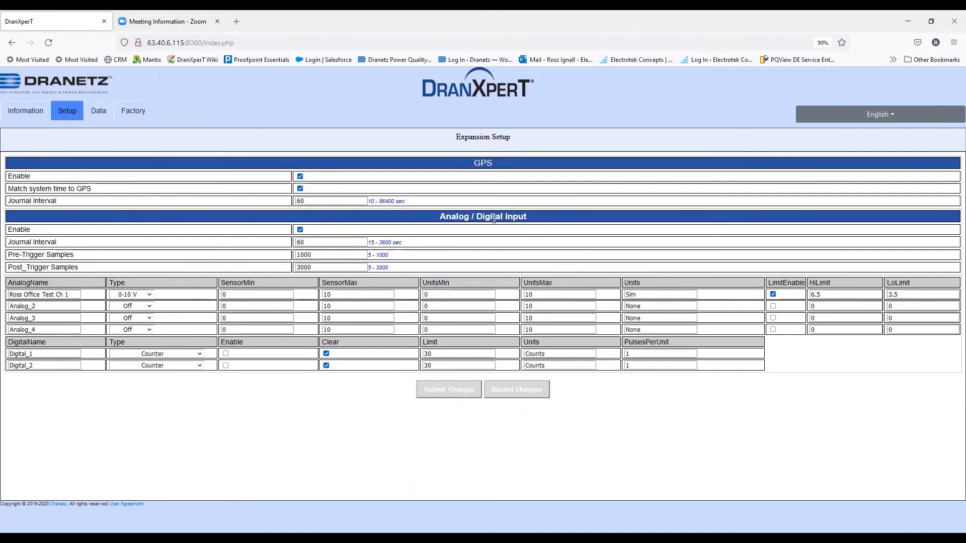
Step: Examine the Analog / Digital Input settings: Journal Interval, Pre-Trigger Samples and Post_Trigger Samples, along with the first analog channel's name
{"action": "left_click", "coordinate": [324, 242]}
{"action": "left_click_drag", "start_coordinate": [324, 242], "coordinate": [297, 243]}
{"action": "left_click_drag", "start_coordinate": [76, 294], "coordinate": [7, 298]}
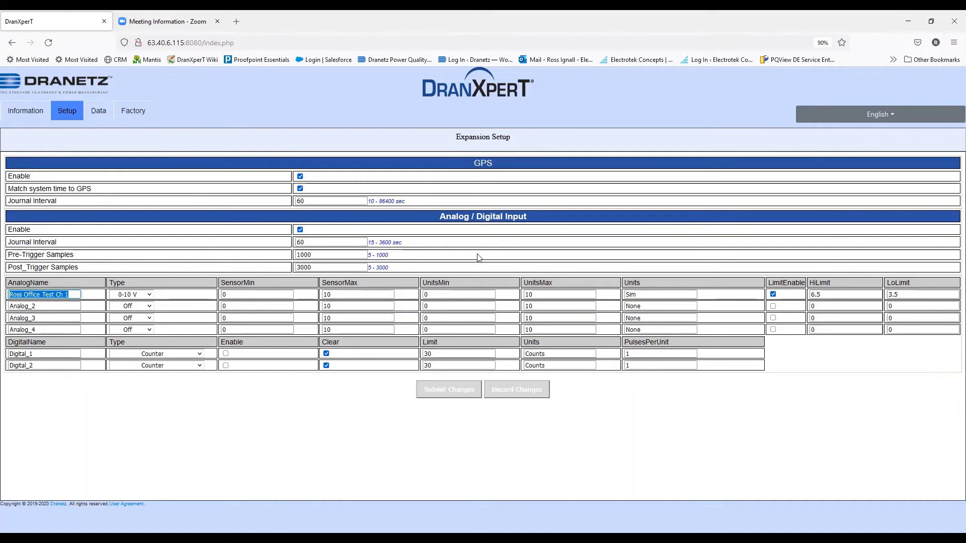
{"action": "left_click", "coordinate": [462, 257]}
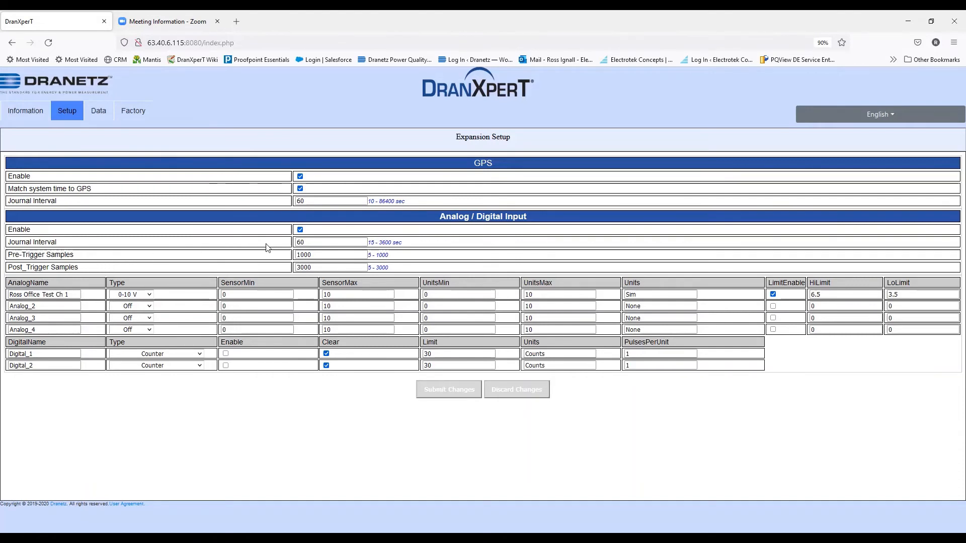
{"action": "left_click", "coordinate": [321, 254]}
{"action": "left_click", "coordinate": [328, 268]}
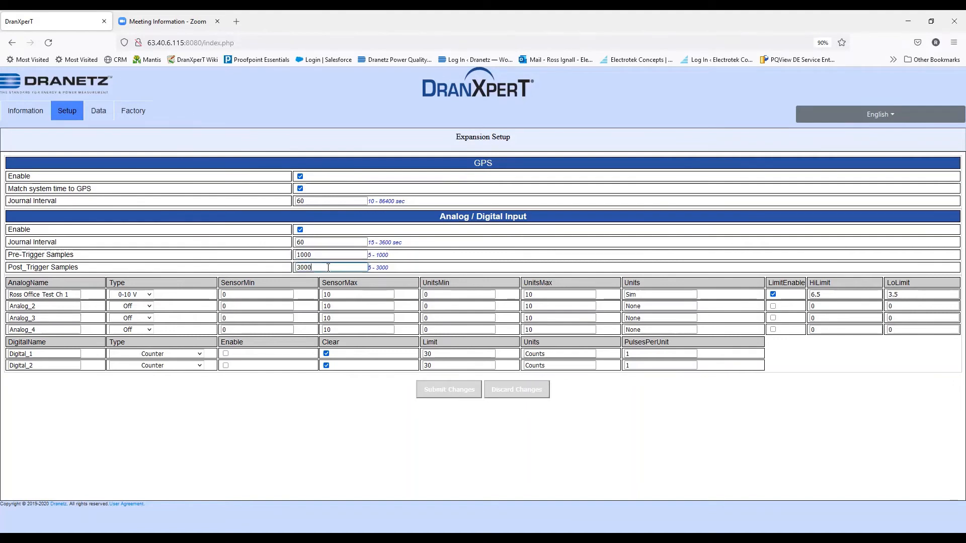
{"action": "double_click", "coordinate": [328, 267]}
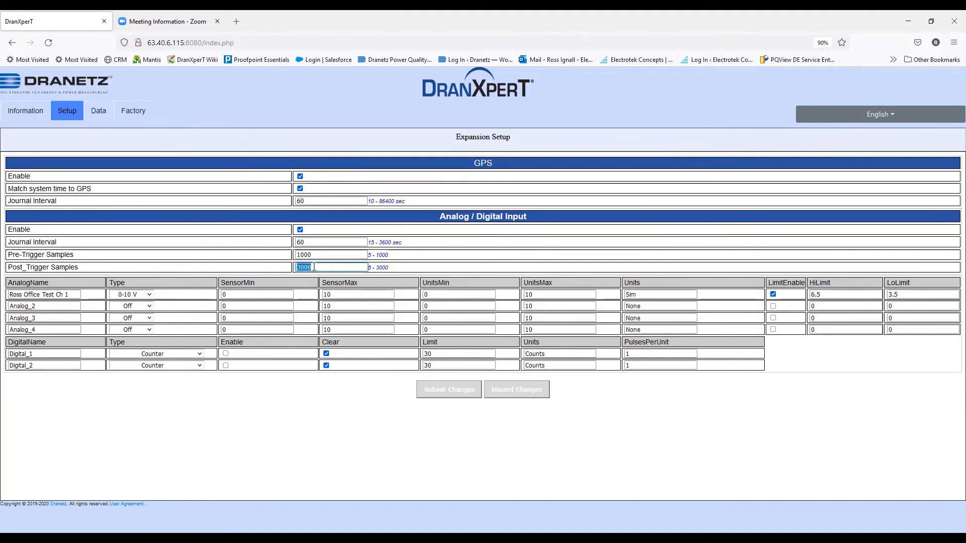
{"action": "left_click", "coordinate": [339, 256]}
{"action": "left_click", "coordinate": [334, 268]}
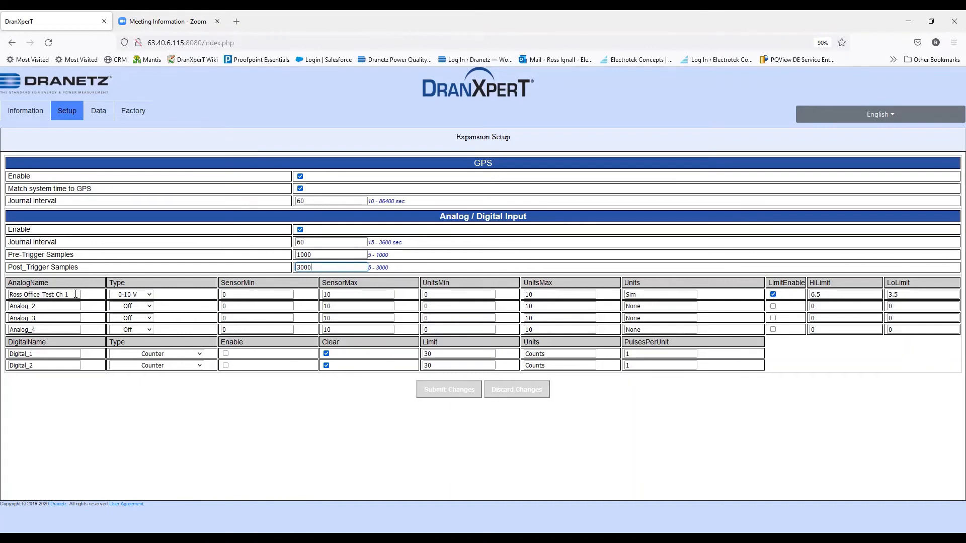
Step: Replace the second analog channel's name with the sample text 345q34tqete, and clear that name field
{"action": "left_click_drag", "start_coordinate": [74, 295], "coordinate": [11, 293]}
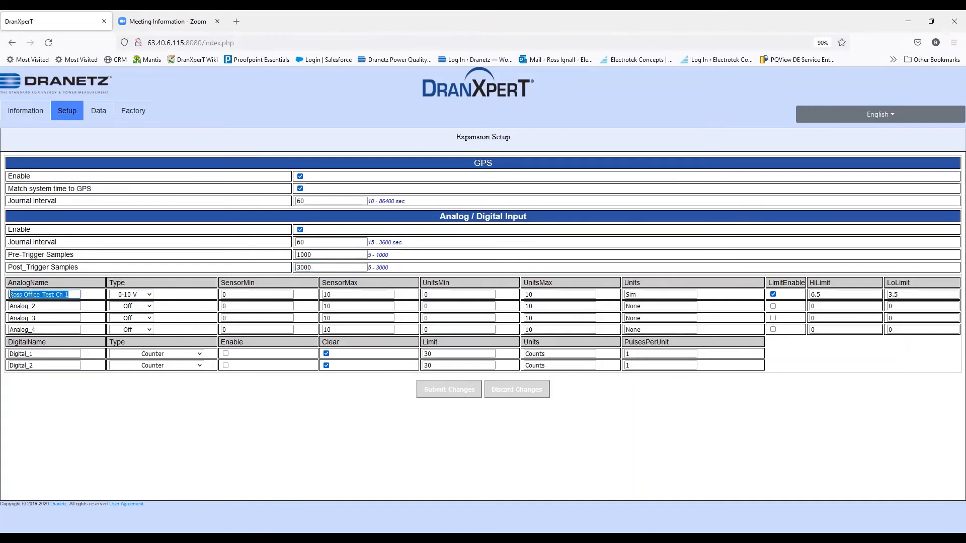
{"action": "double_click", "coordinate": [50, 306]}
{"action": "type", "text": "34"}
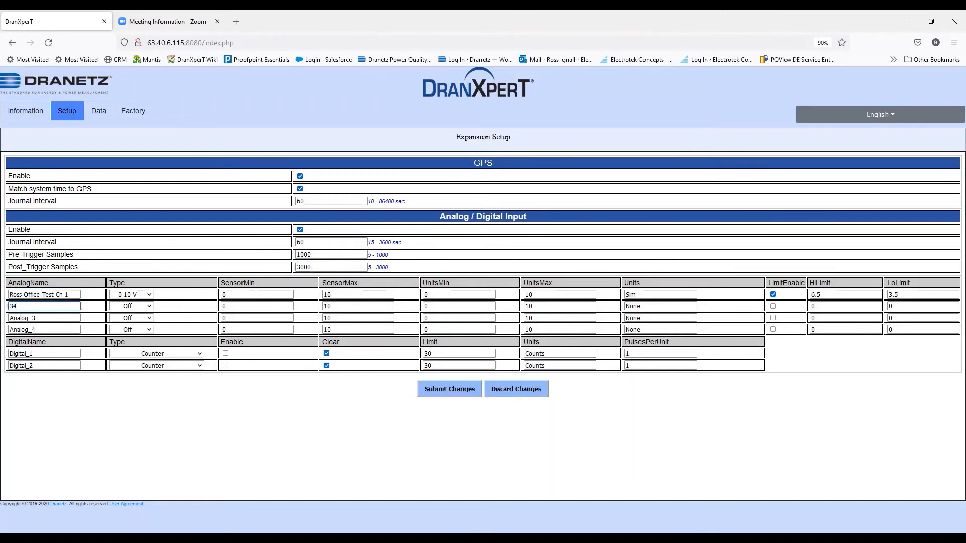
{"action": "type", "text": "5q34tqete"}
{"action": "key", "text": "shift+Left"}
{"action": "key", "text": "shift+Left"}
{"action": "key", "text": "shift+Left"}
{"action": "key", "text": "shift+Left"}
{"action": "key", "text": "shift+Left"}
{"action": "key", "text": "shift+Left"}
{"action": "key", "text": "shift+Left"}
{"action": "key", "text": "shift+Left"}
{"action": "key", "text": "shift+Left"}
{"action": "key", "text": "shift+Left"}
{"action": "key", "text": "shift+Left"}
{"action": "key", "text": "BackSpace"}
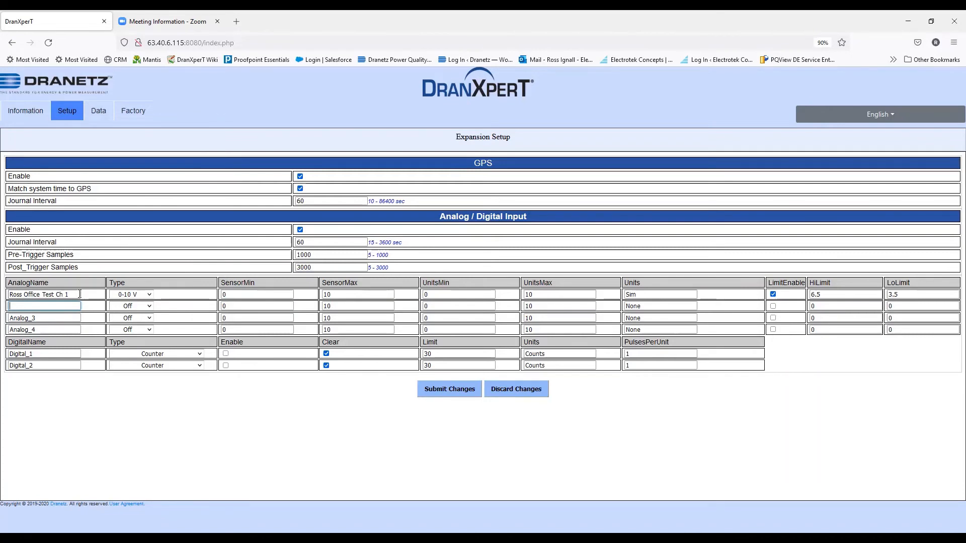
Step: Look over the first analog channel's type choices, keeping 0-10 V, and review its sensor range, minimum units and unit name
{"action": "left_click", "coordinate": [150, 296]}
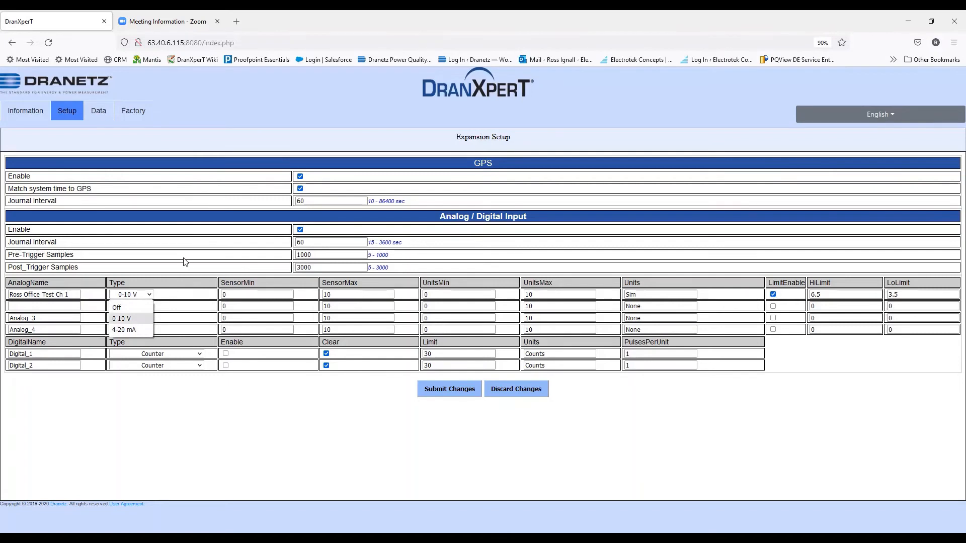
{"action": "left_click", "coordinate": [197, 291]}
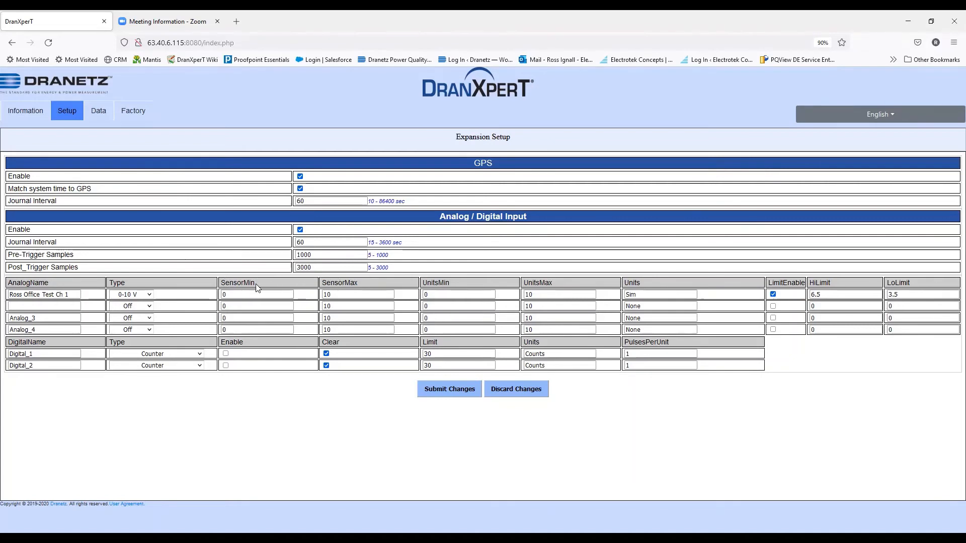
{"action": "double_click", "coordinate": [224, 295]}
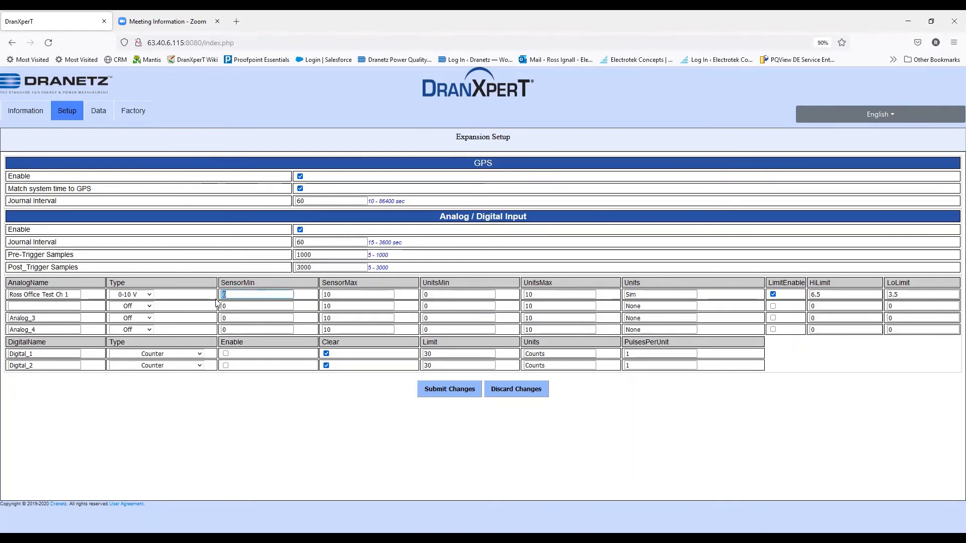
{"action": "double_click", "coordinate": [322, 294]}
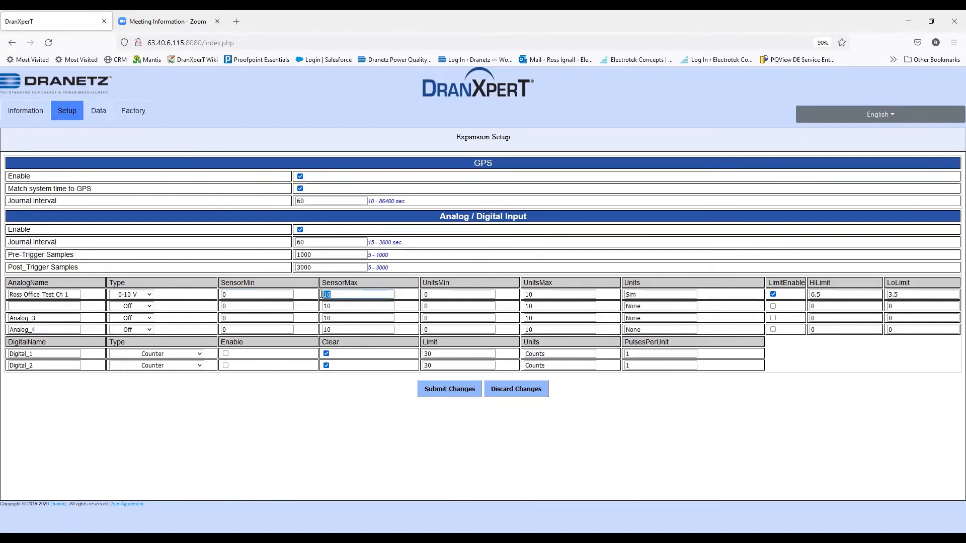
{"action": "left_click", "coordinate": [432, 293]}
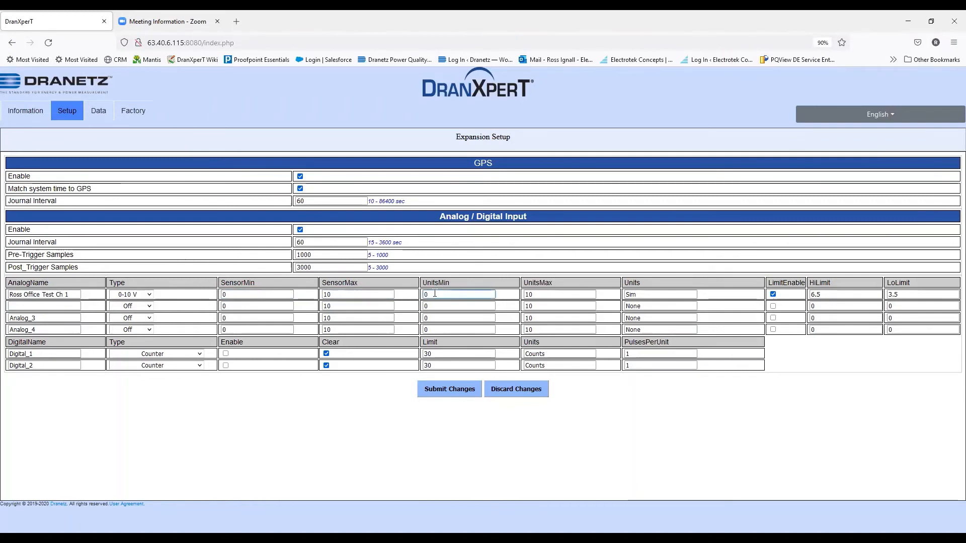
{"action": "left_click_drag", "start_coordinate": [658, 294], "coordinate": [624, 295]}
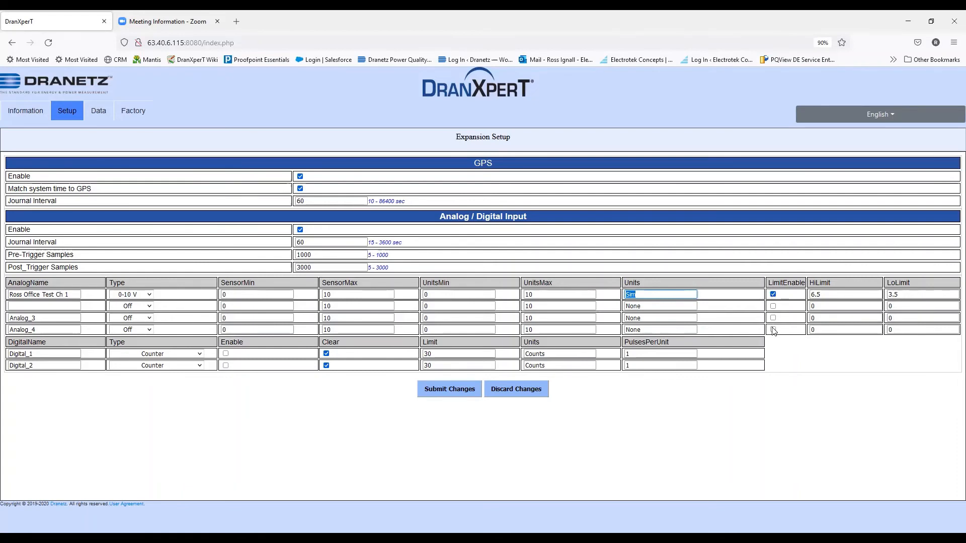
Step: Review the HiLimit and LoLimit values of the first analog channel
{"action": "left_click", "coordinate": [828, 294]}
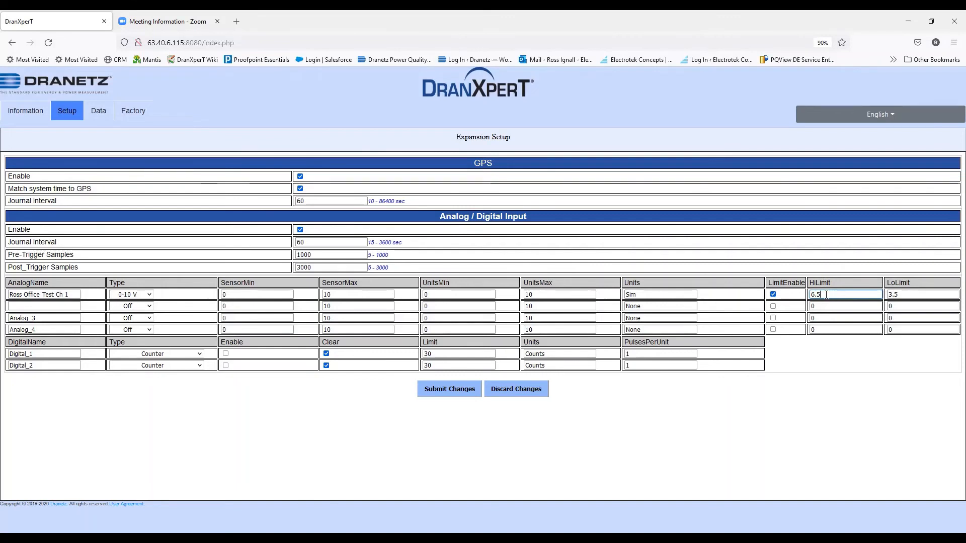
{"action": "double_click", "coordinate": [814, 295]}
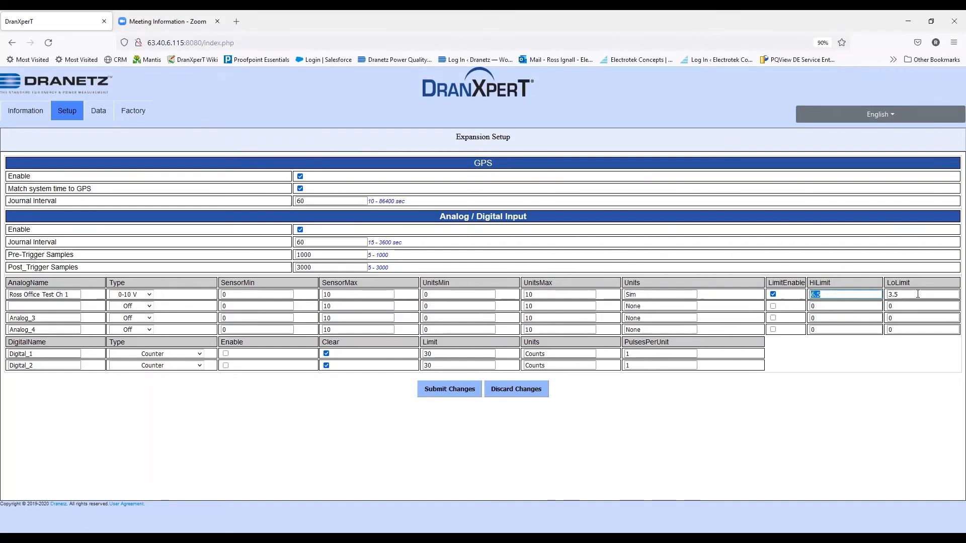
{"action": "key", "text": "Tab"}
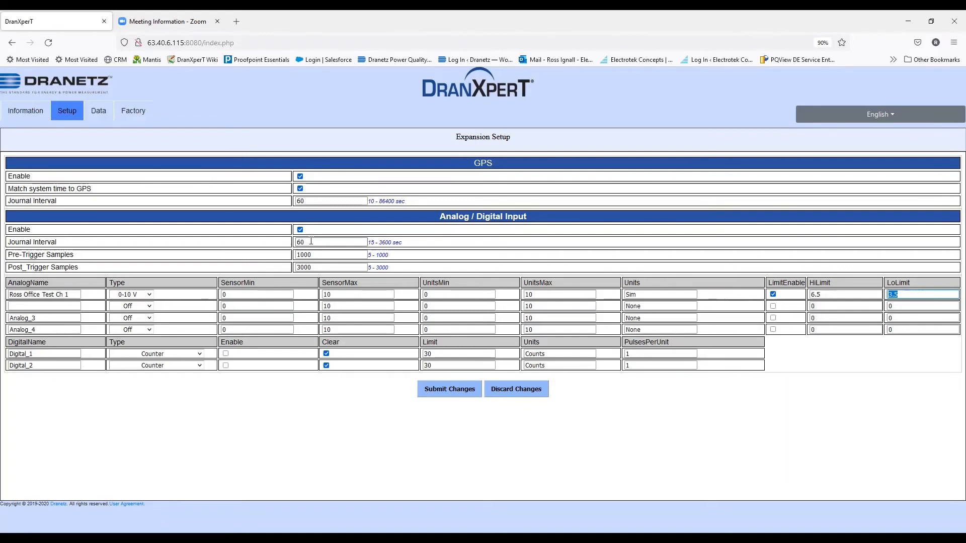
{"action": "left_click", "coordinate": [824, 294]}
{"action": "left_click_drag", "start_coordinate": [824, 294], "coordinate": [812, 292]}
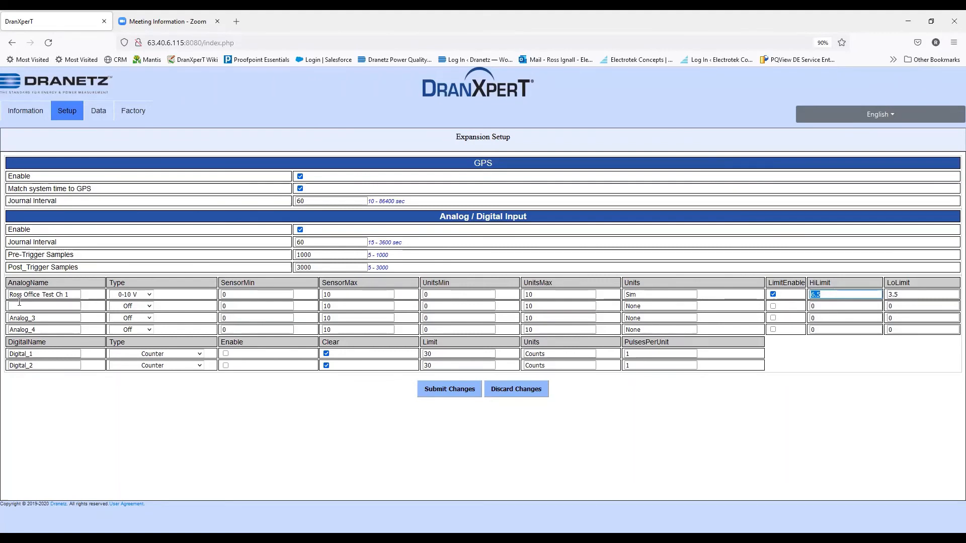
Step: Set the second analog channel's type to 4-20 mA
{"action": "left_click", "coordinate": [40, 306]}
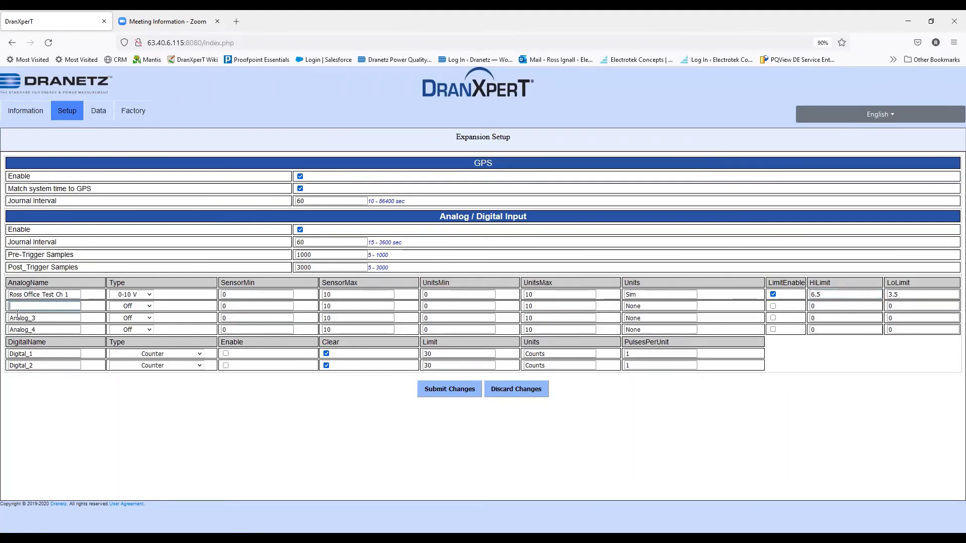
{"action": "left_click", "coordinate": [149, 306]}
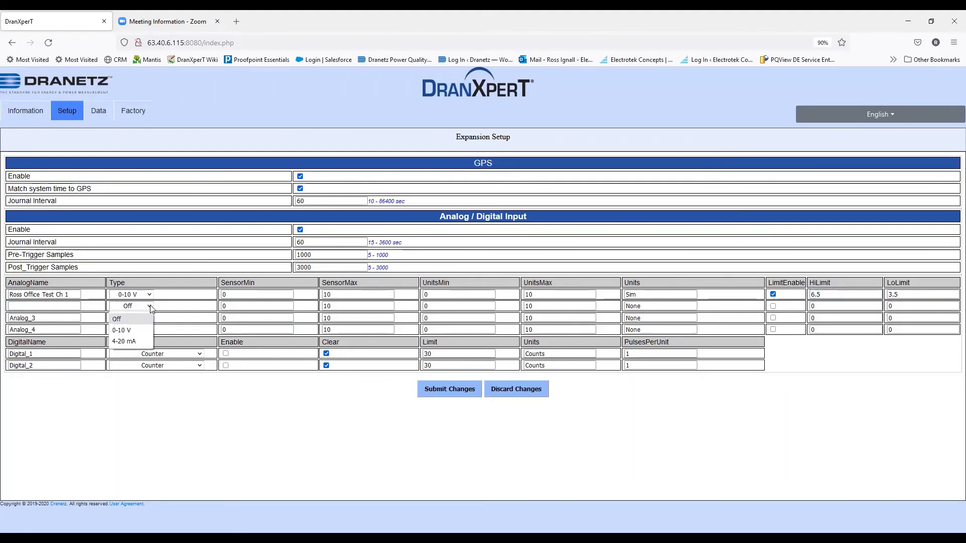
{"action": "left_click", "coordinate": [140, 341]}
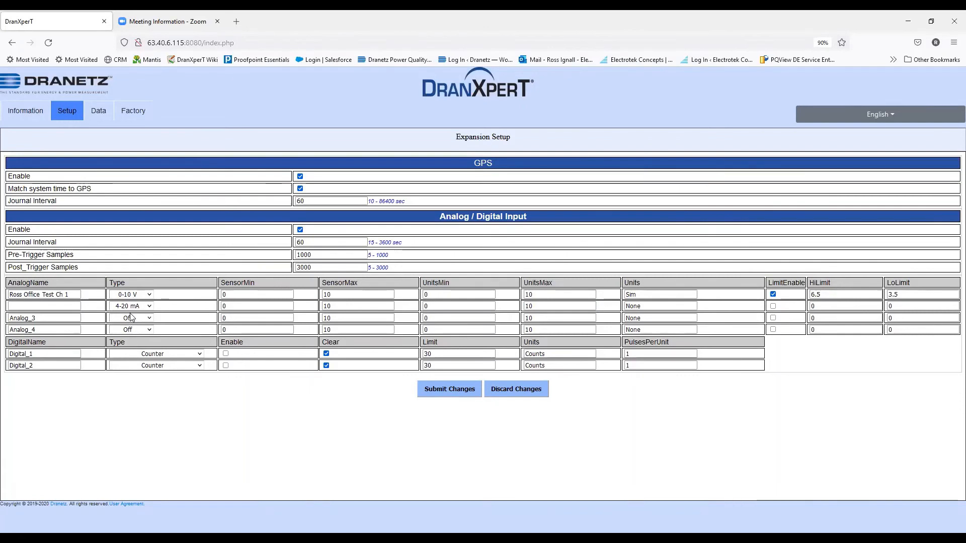
Step: Review the first digital input's name, type choices, enable option and units, keeping the Counter type
{"action": "double_click", "coordinate": [47, 354]}
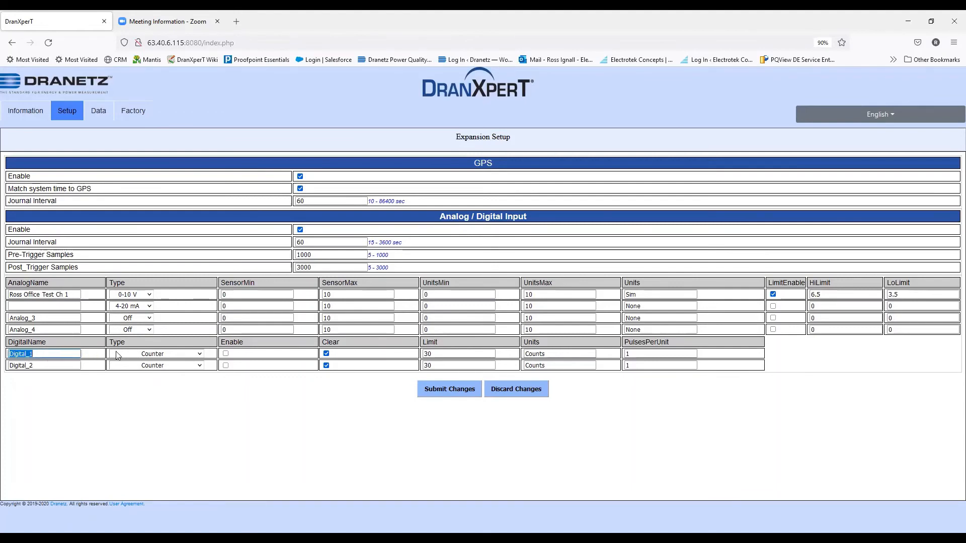
{"action": "left_click", "coordinate": [200, 354]}
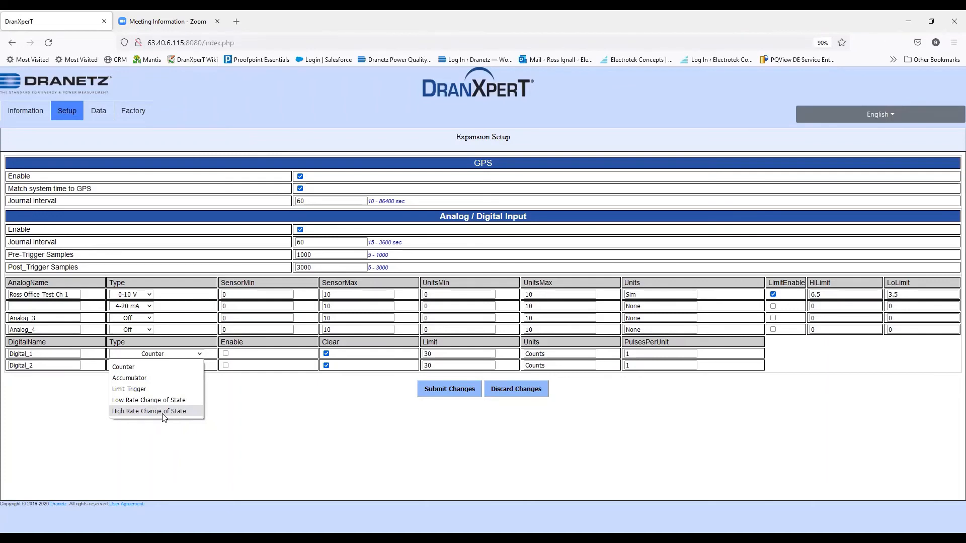
{"action": "left_click", "coordinate": [320, 424]}
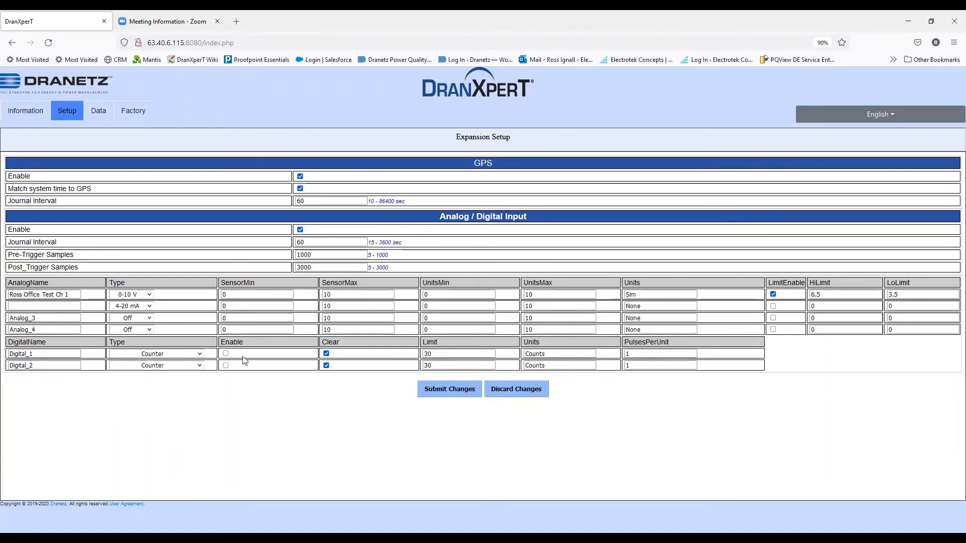
{"action": "left_click", "coordinate": [227, 354]}
{"action": "left_click", "coordinate": [226, 354]}
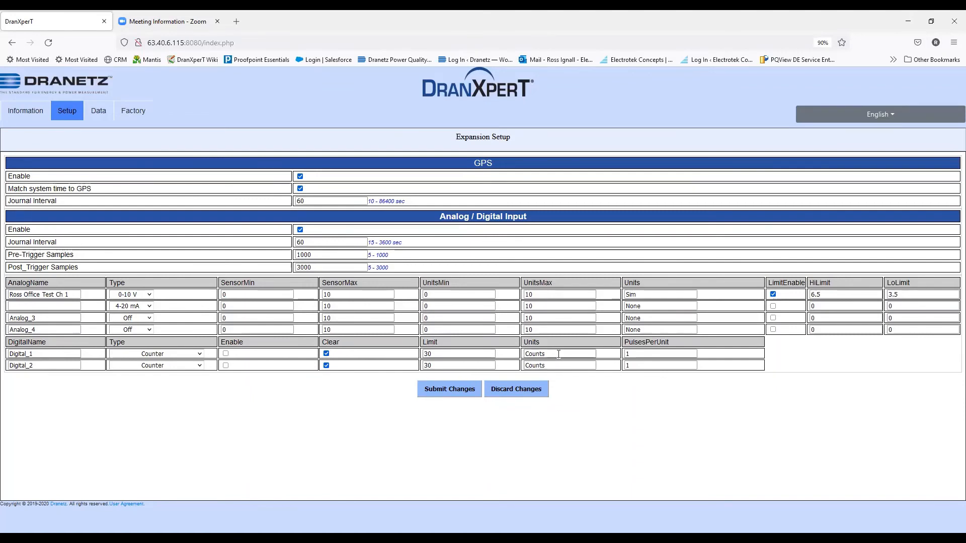
{"action": "left_click_drag", "start_coordinate": [594, 354], "coordinate": [522, 353]}
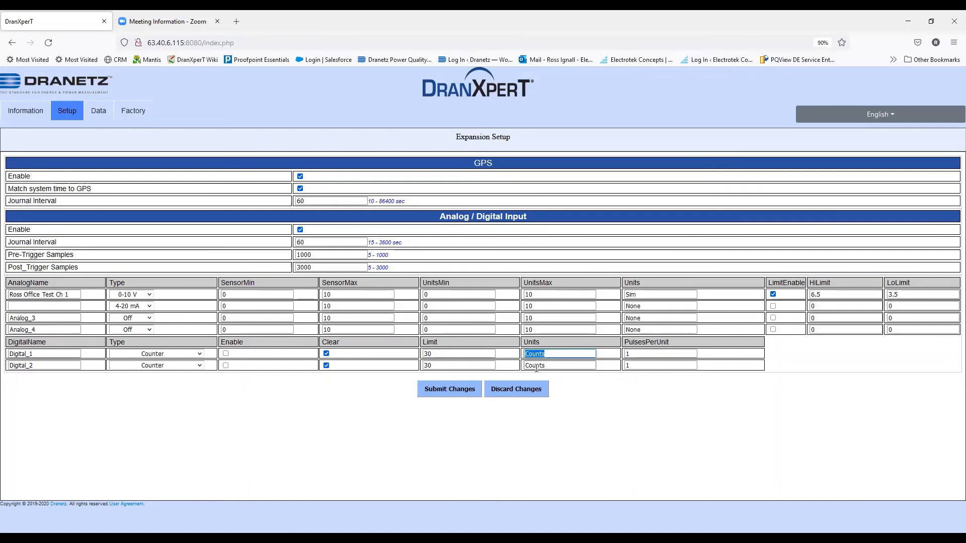
Step: Discard the pending changes to the Expansion Setup
{"action": "left_click", "coordinate": [549, 246]}
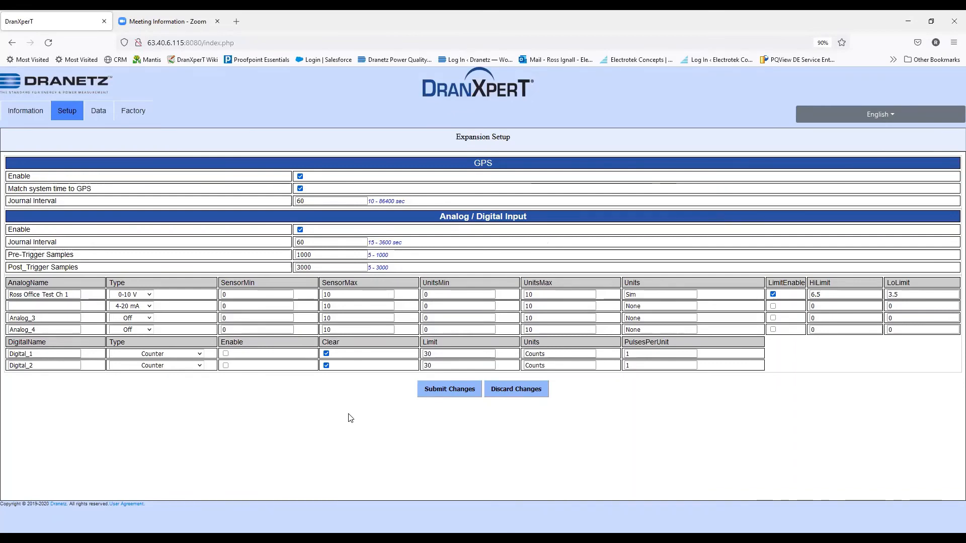
{"action": "left_click", "coordinate": [519, 390]}
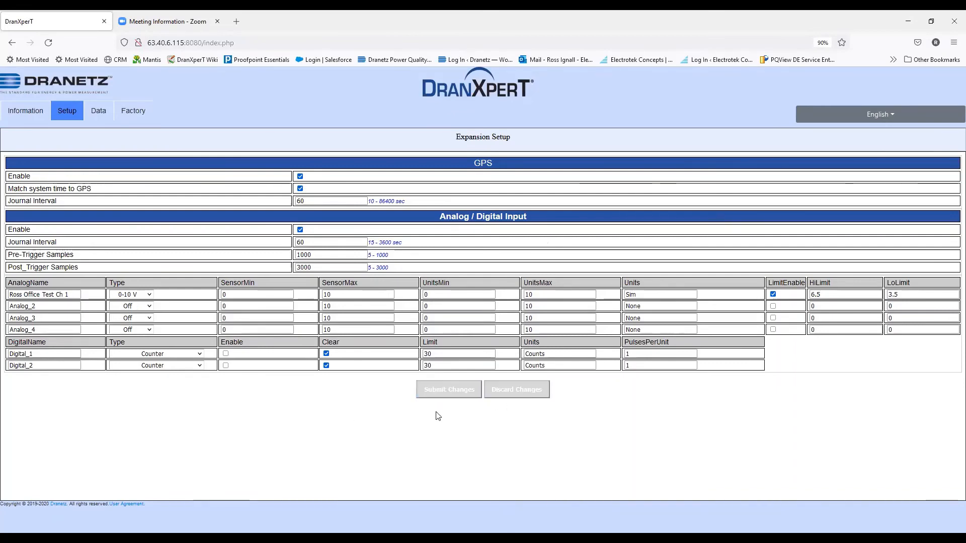
Step: Bring up the live meters and examine the Energy, Power, Neutral and Demand readings
{"action": "left_click", "coordinate": [79, 111]}
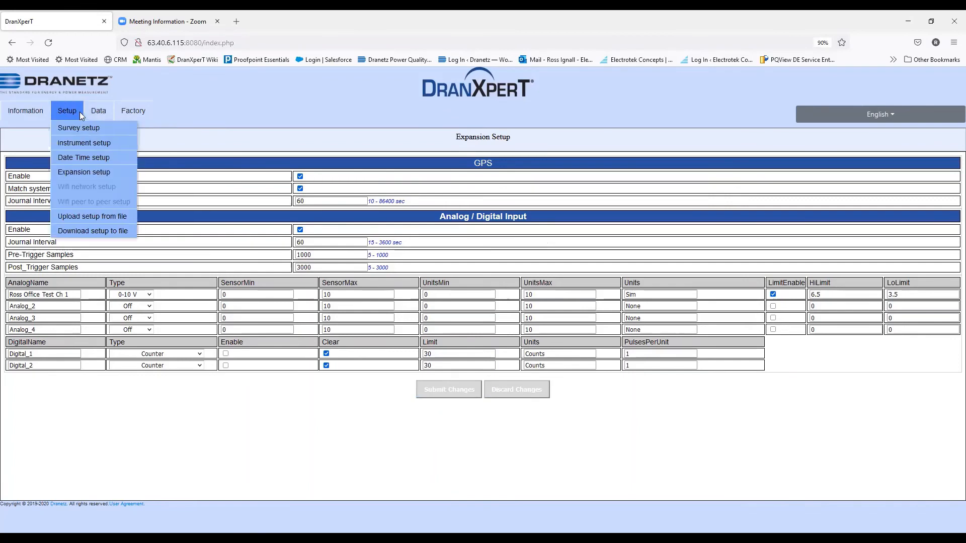
{"action": "left_click", "coordinate": [94, 112]}
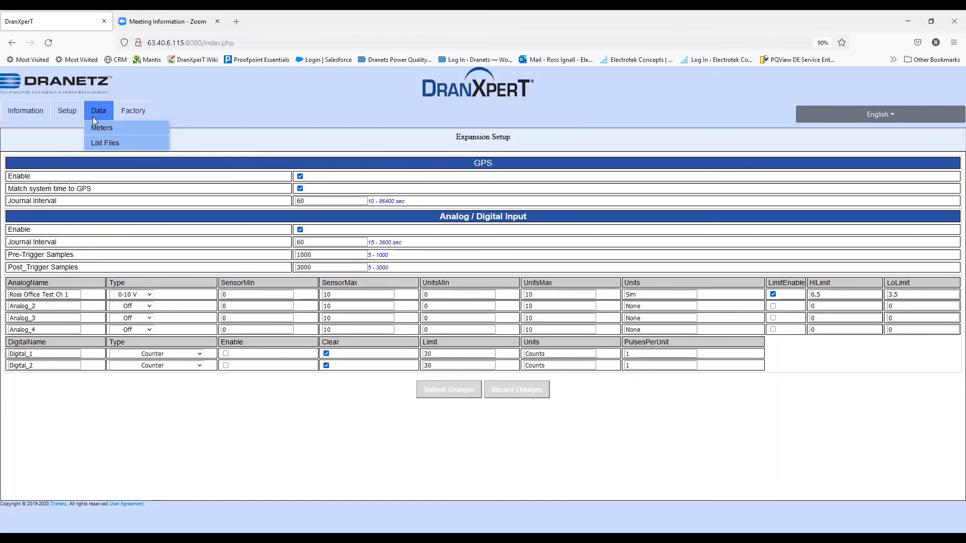
{"action": "left_click", "coordinate": [97, 128]}
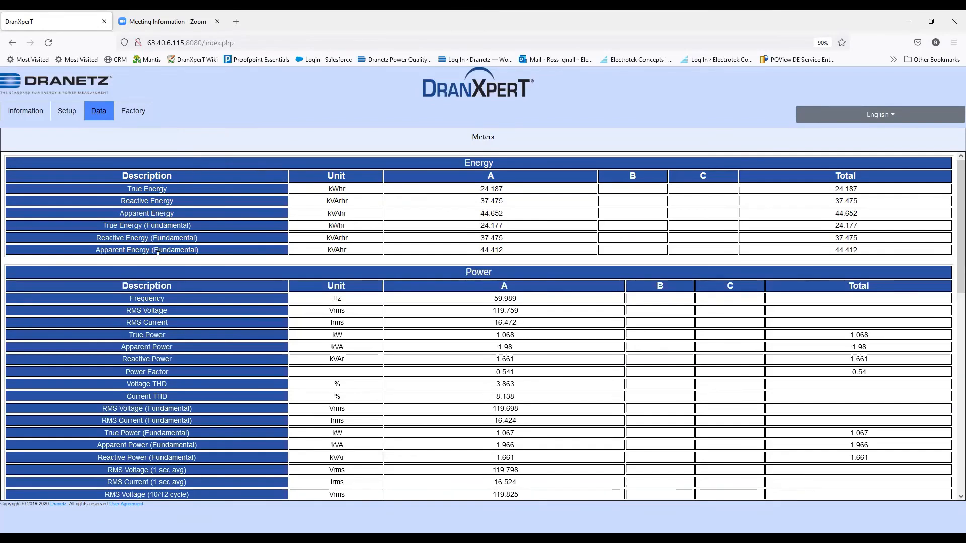
{"action": "scroll", "coordinate": [242, 231], "scroll_direction": "down", "scroll_amount": 3}
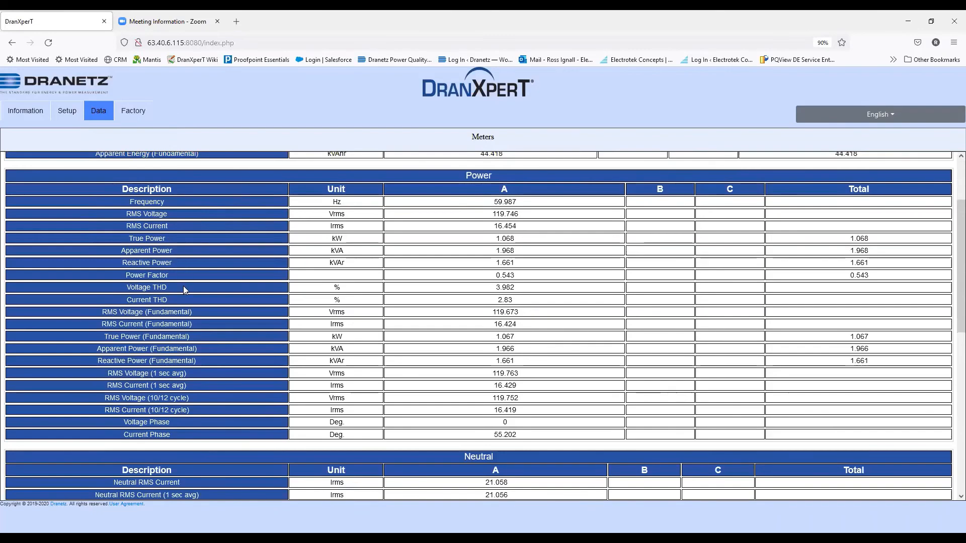
{"action": "scroll", "coordinate": [218, 384], "scroll_direction": "down", "scroll_amount": 5}
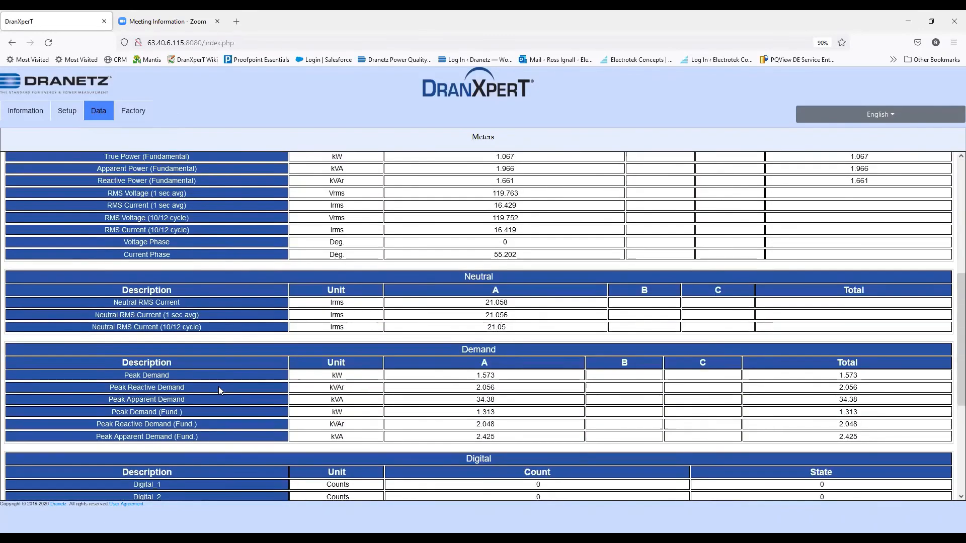
{"action": "scroll", "coordinate": [219, 390], "scroll_direction": "down", "scroll_amount": 3}
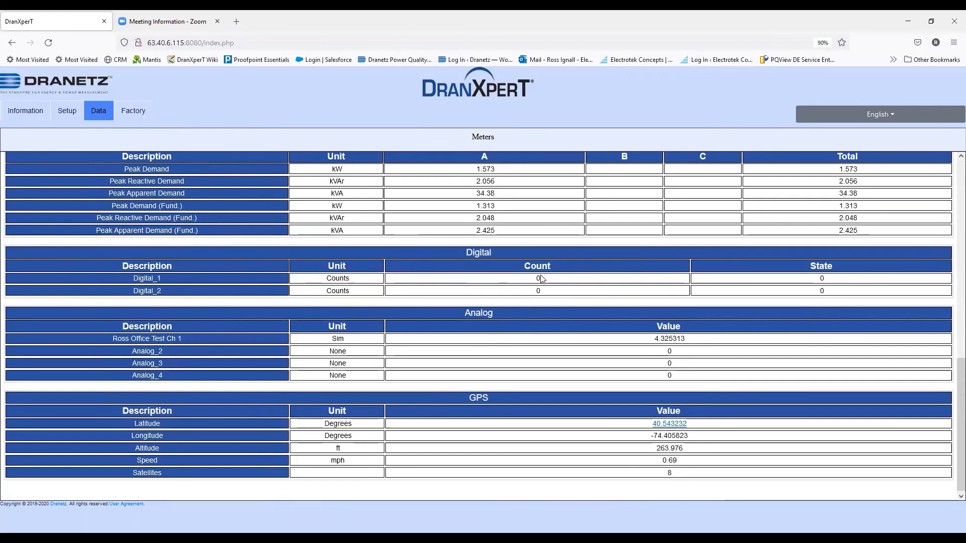
Step: Examine the Digital state and Analog meter readings, including the first analog channel's name and value
{"action": "double_click", "coordinate": [819, 280]}
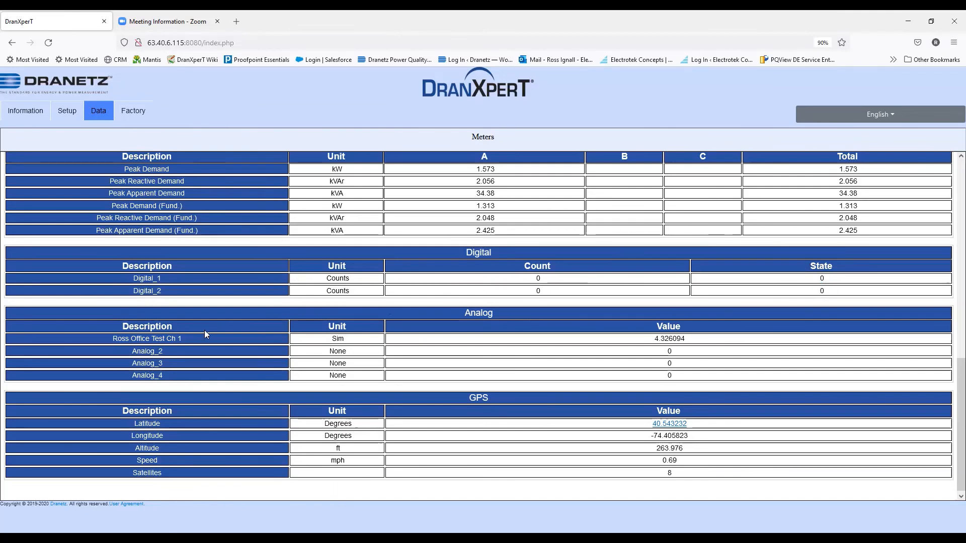
{"action": "left_click_drag", "start_coordinate": [193, 340], "coordinate": [112, 340]}
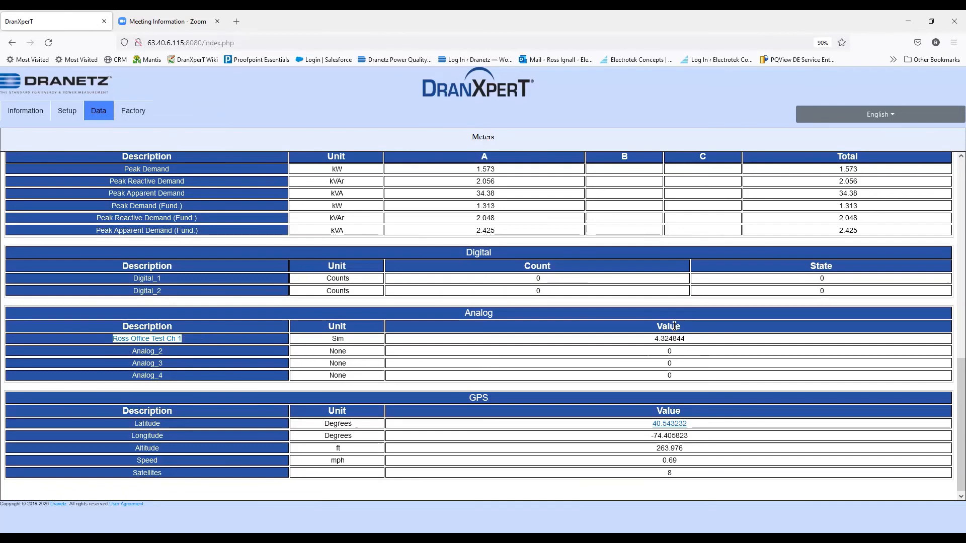
{"action": "left_click_drag", "start_coordinate": [695, 339], "coordinate": [655, 339]}
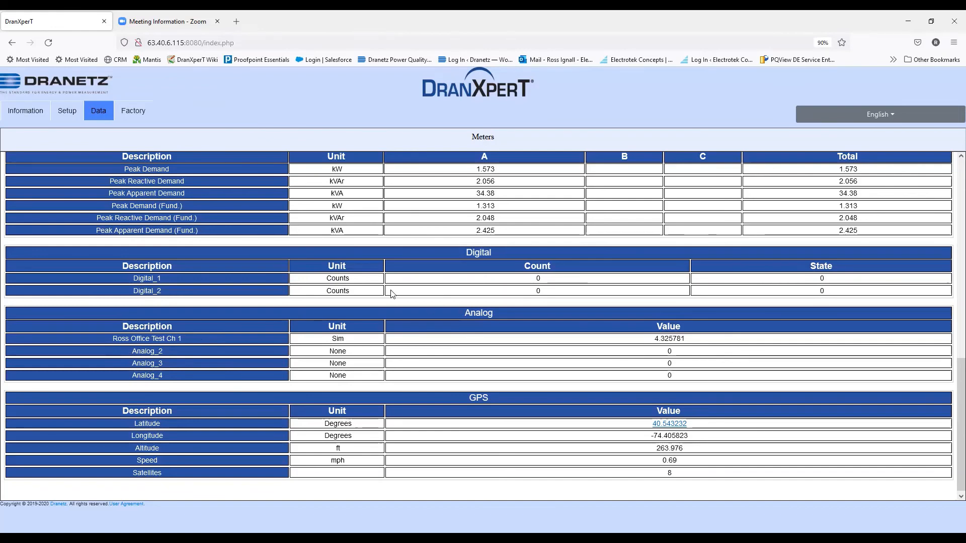
{"action": "left_click", "coordinate": [67, 110]}
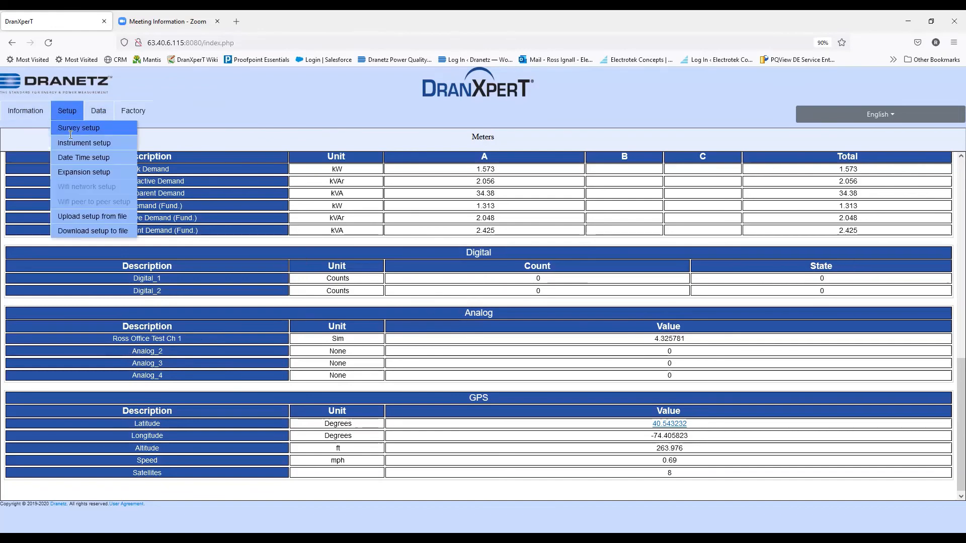
{"action": "left_click", "coordinate": [75, 172]}
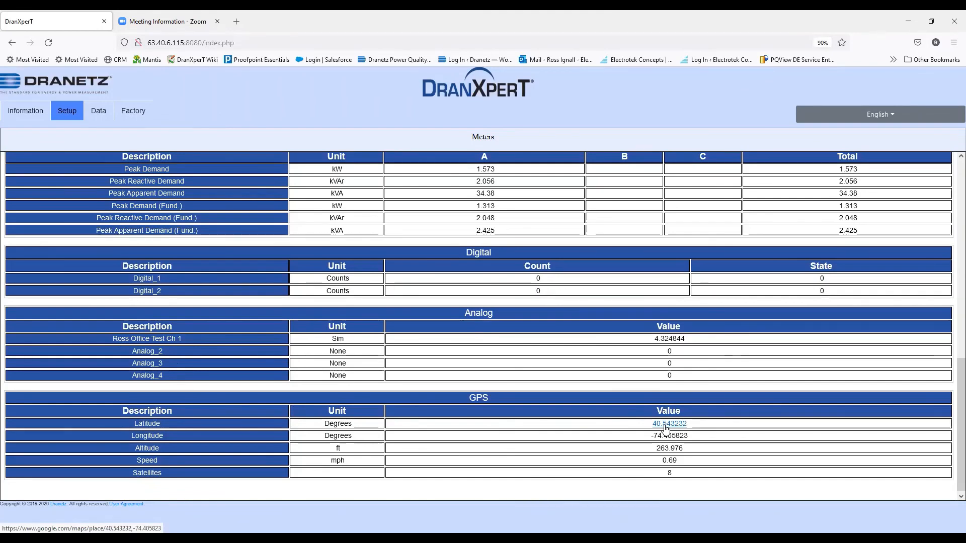
Step: View the instrument's GPS position in Google Maps, and return to the DranXperT page
{"action": "left_click", "coordinate": [666, 428]}
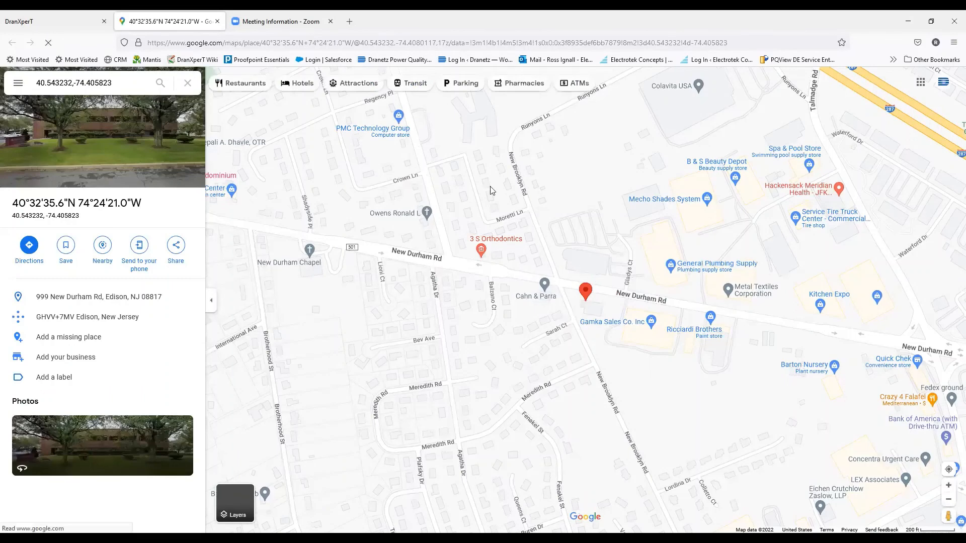
{"action": "left_click", "coordinate": [80, 23]}
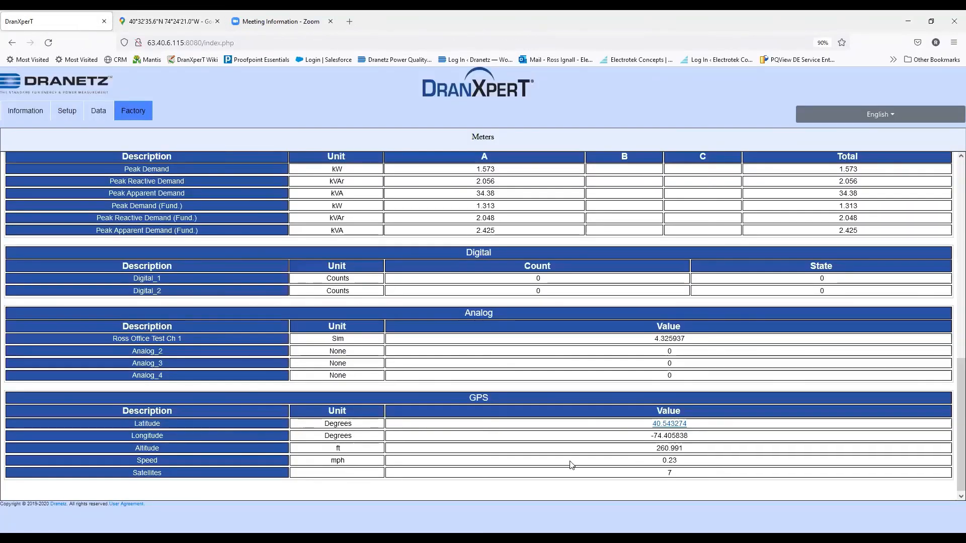
Step: Check the number of satellites in the GPS readings, and show the available Factory maintenance options
{"action": "double_click", "coordinate": [667, 474]}
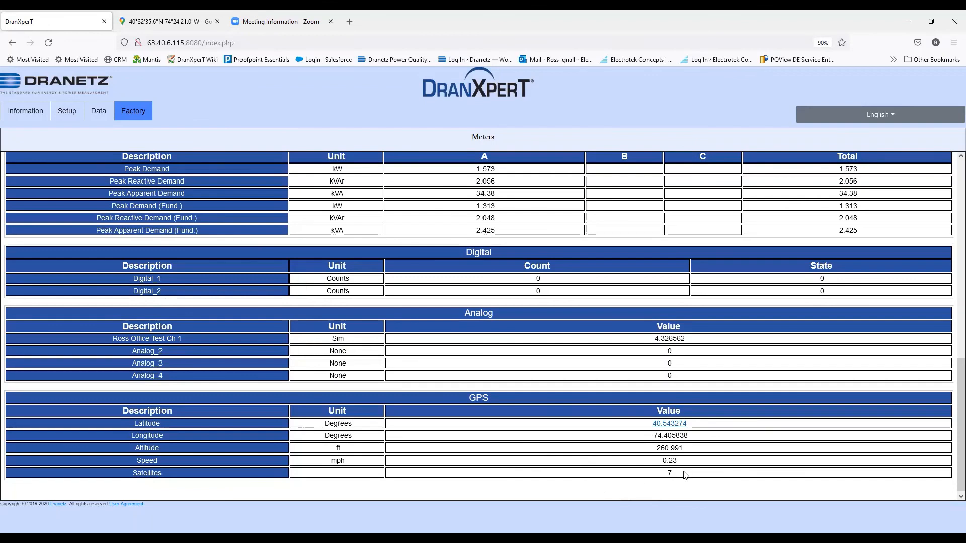
{"action": "double_click", "coordinate": [671, 473]}
{"action": "left_click", "coordinate": [753, 419]}
{"action": "left_click", "coordinate": [140, 110]}
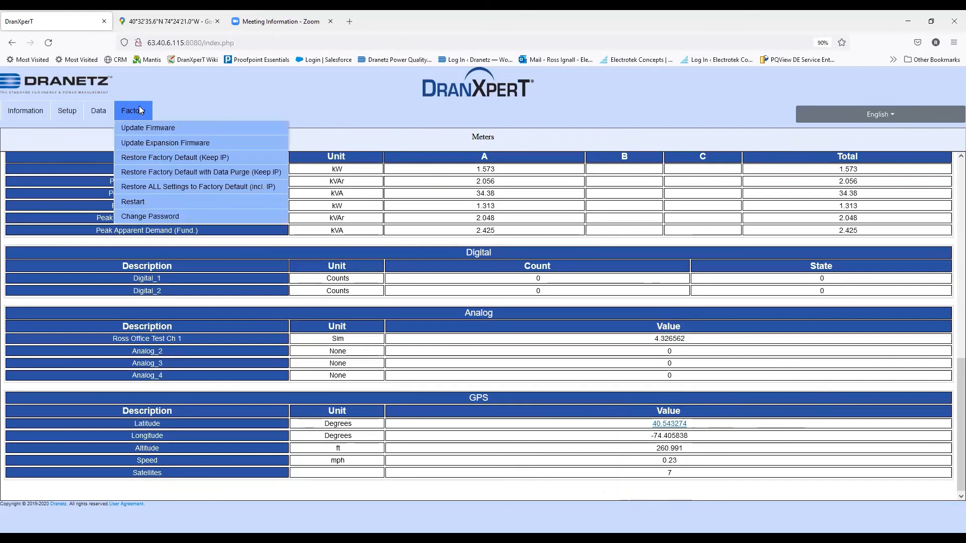